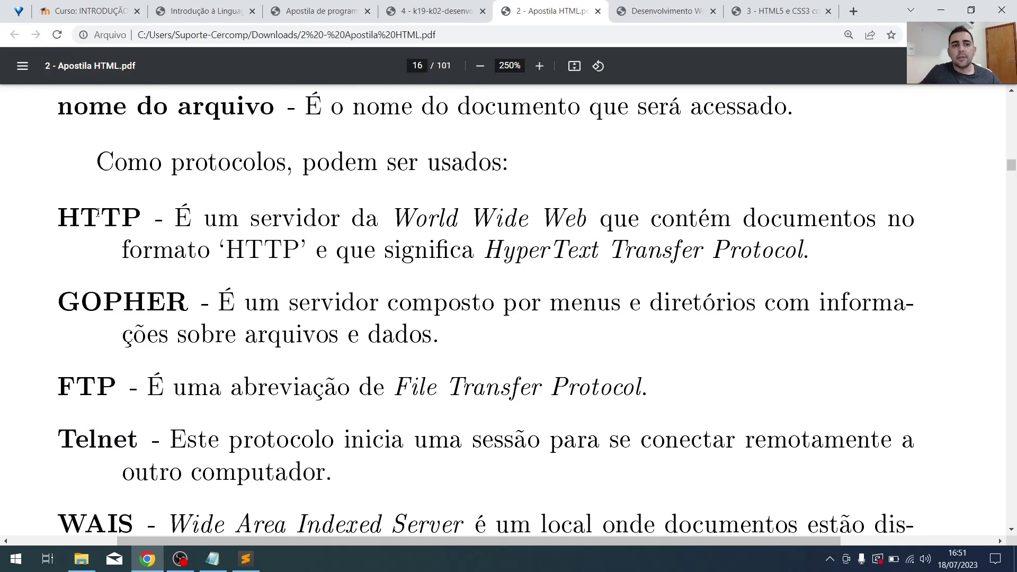
# Highlight "HyperText Transfer Protocol" in the HTTP definition and read on to section 2.1 Parágrafos of the HTML handout
pyautogui.moveTo(492, 247); pyautogui.dragTo(805, 249)
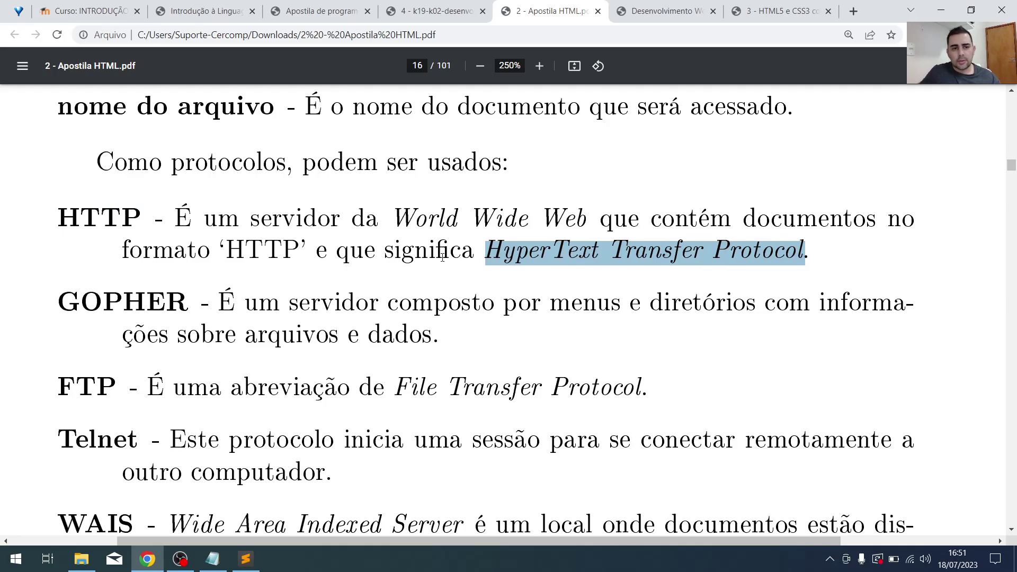
pyautogui.scroll(-20, 442, 257)
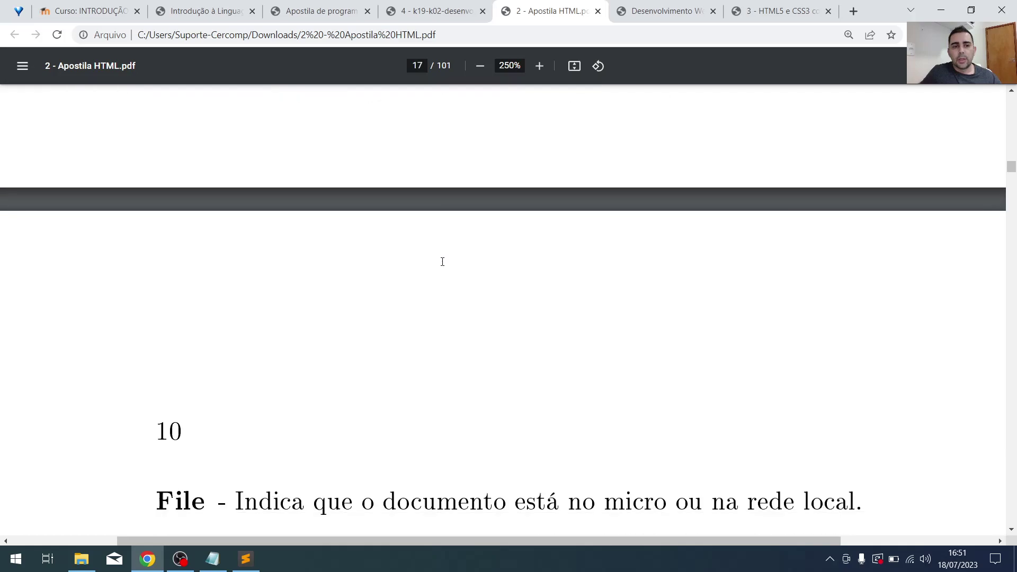
pyautogui.scroll(1, 442, 261)
pyautogui.scroll(-3, 443, 261)
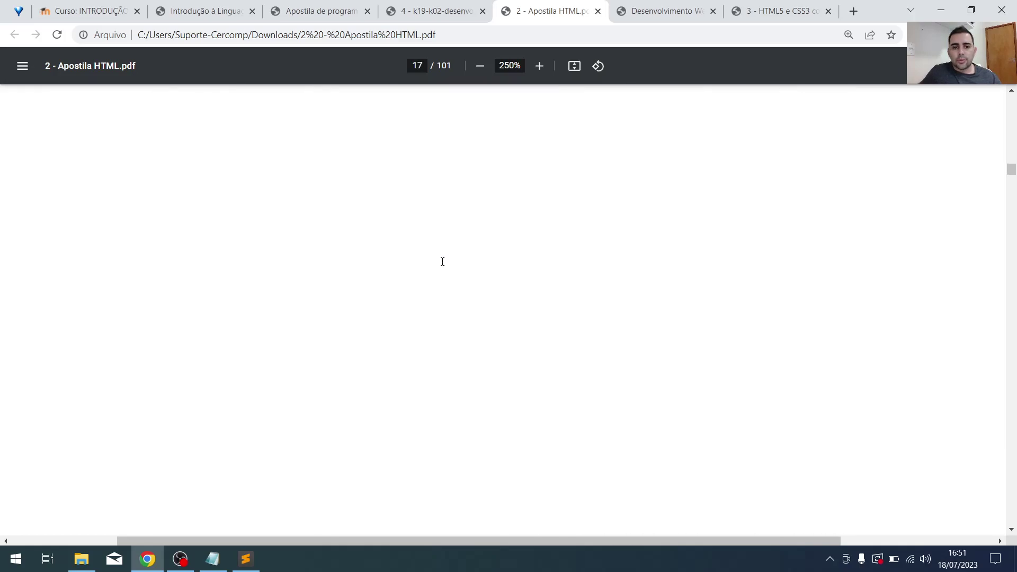
pyautogui.scroll(-10, 442, 261)
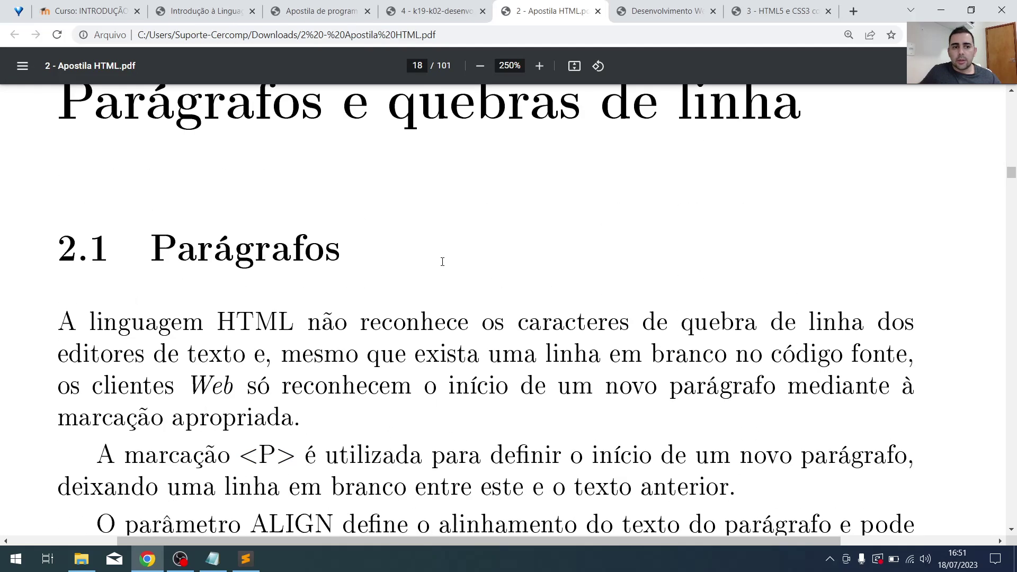
pyautogui.scroll(-2, 442, 260)
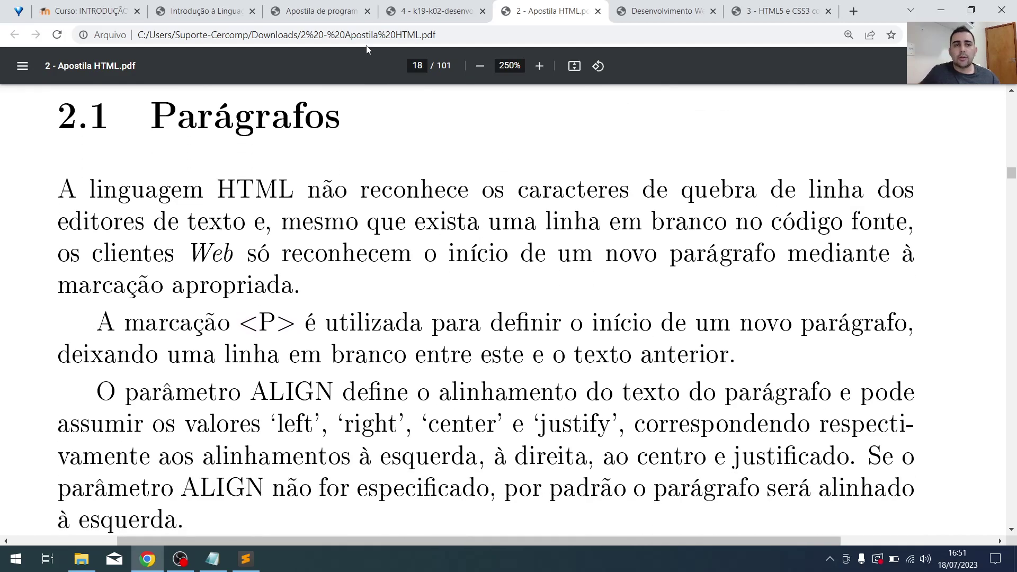
# Look through the open PDF handouts and close the k19, Apostila HTML and Desenvolvimento Web ones
pyautogui.click(227, 12)
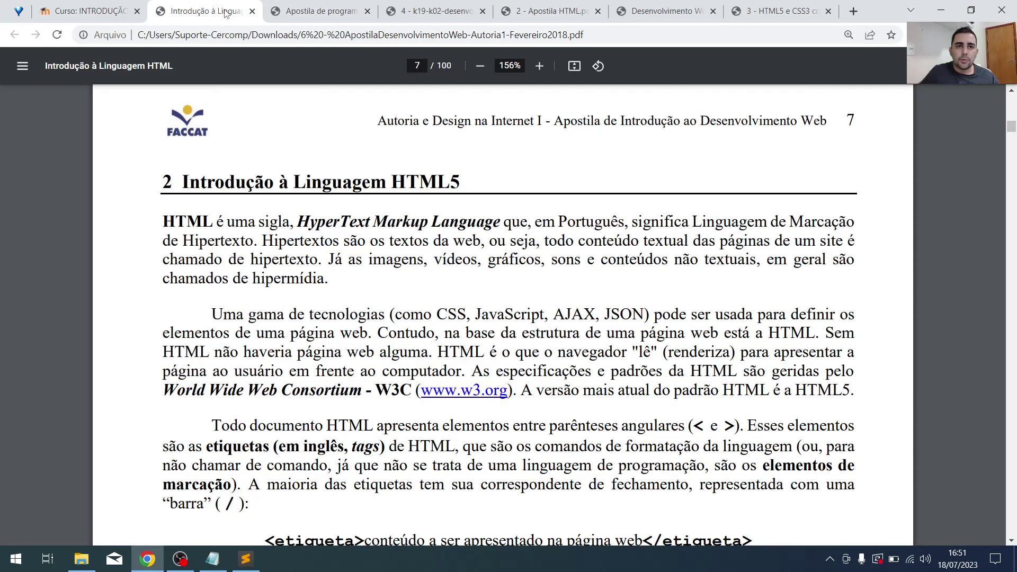
pyautogui.click(310, 14)
pyautogui.click(191, 12)
pyautogui.click(442, 16)
pyautogui.click(482, 12)
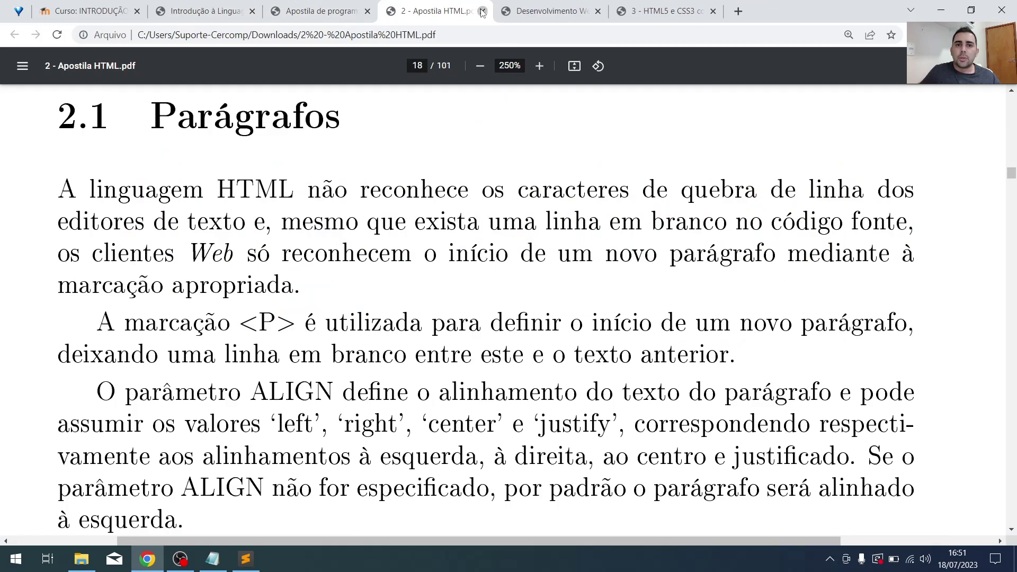
pyautogui.click(482, 12)
pyautogui.click(482, 12)
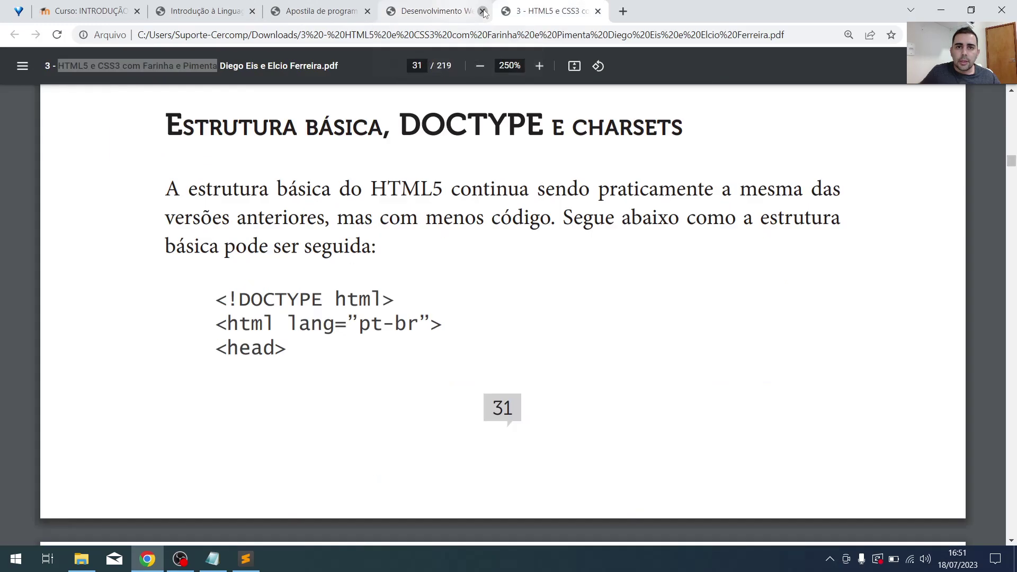
pyautogui.scroll(1, 528, 230)
pyautogui.scroll(-1, 530, 232)
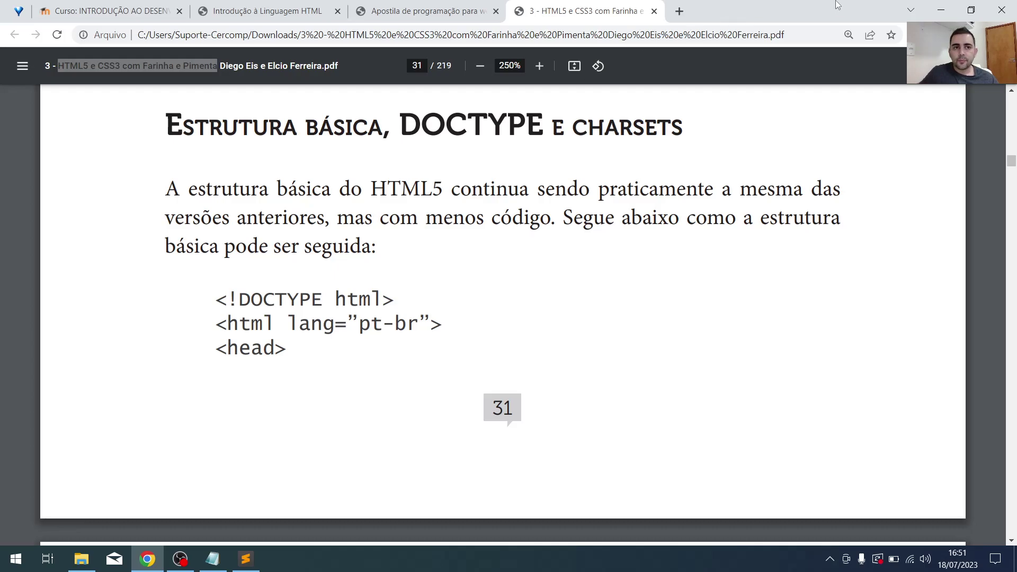
# Minimize the browser, create a folder named "curso" on the desktop and place it directly below the OBS Studio icon
pyautogui.click(942, 11)
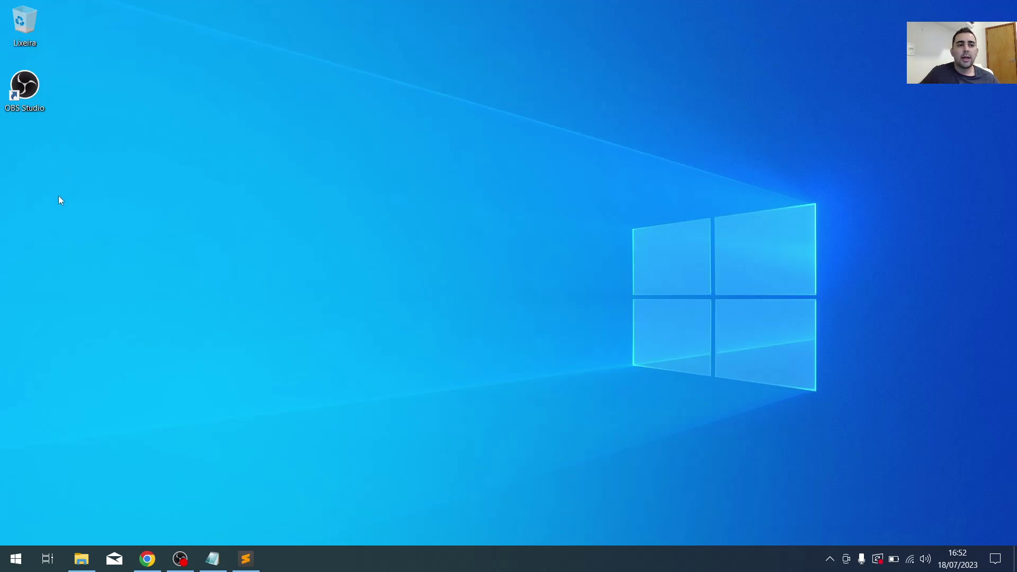
pyautogui.rightClick(47, 158)
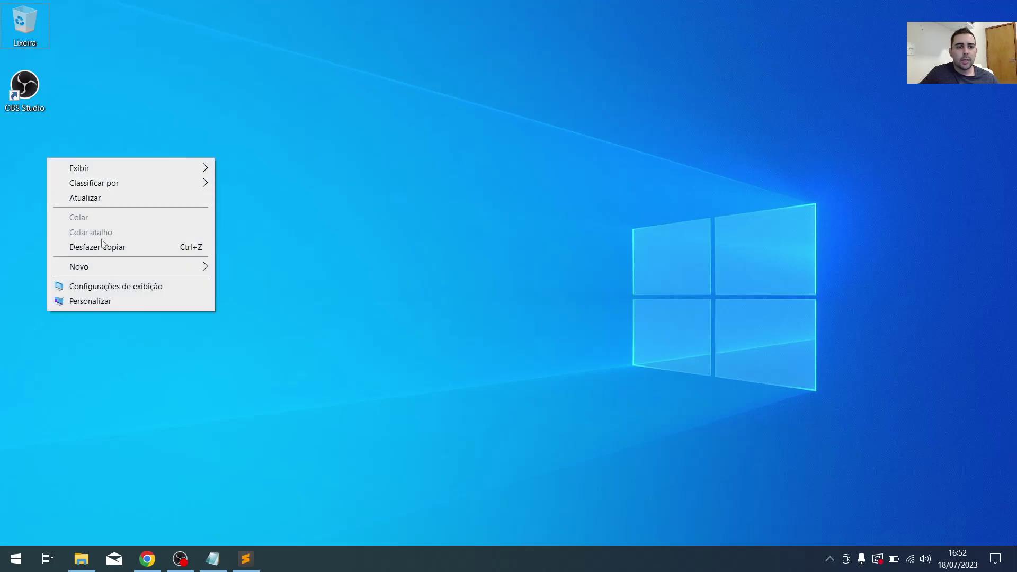
pyautogui.moveTo(148, 267)
pyautogui.click(262, 269)
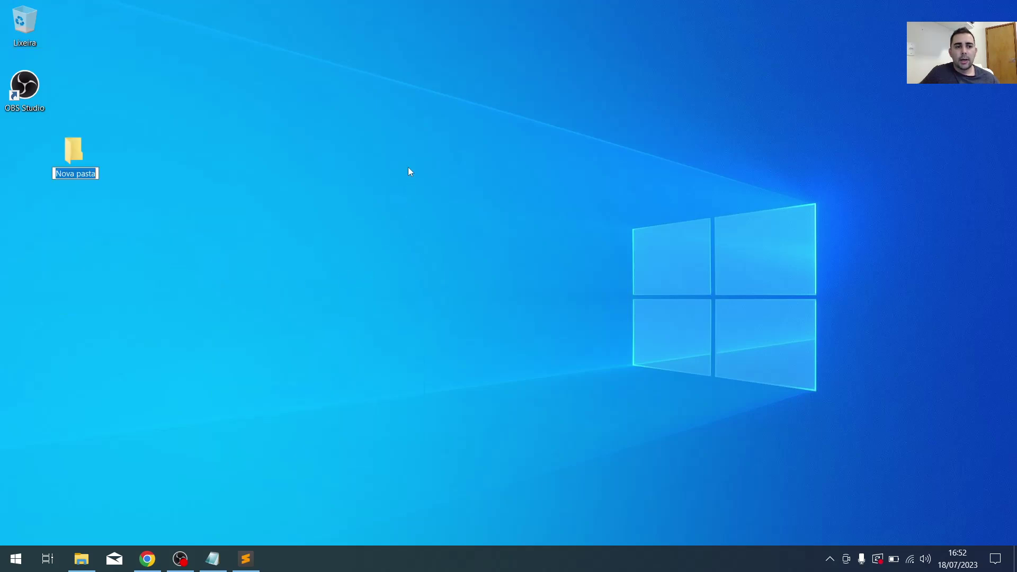
pyautogui.write('curso')
pyautogui.press('Return')
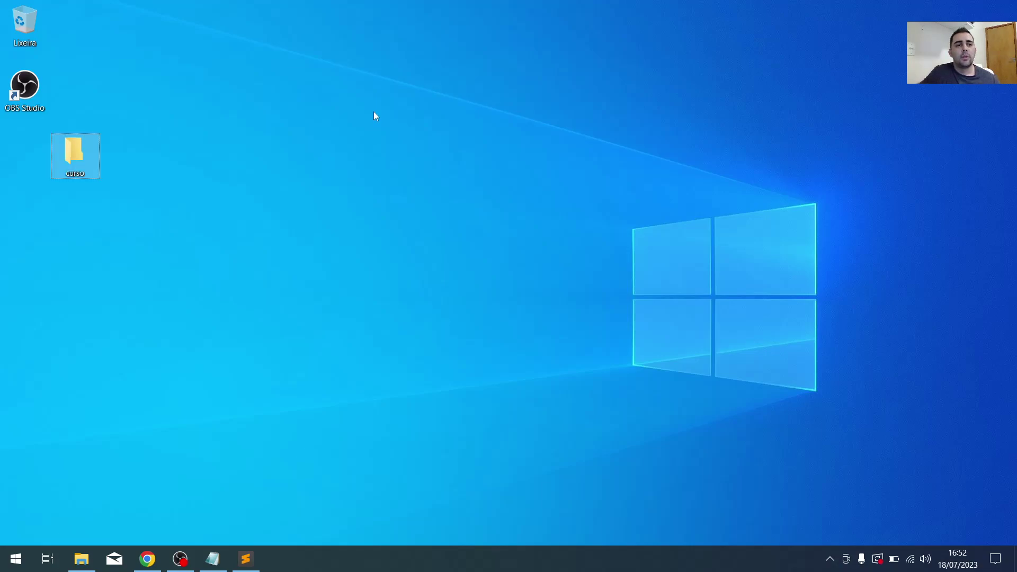
pyautogui.moveTo(65, 169); pyautogui.dragTo(22, 161)
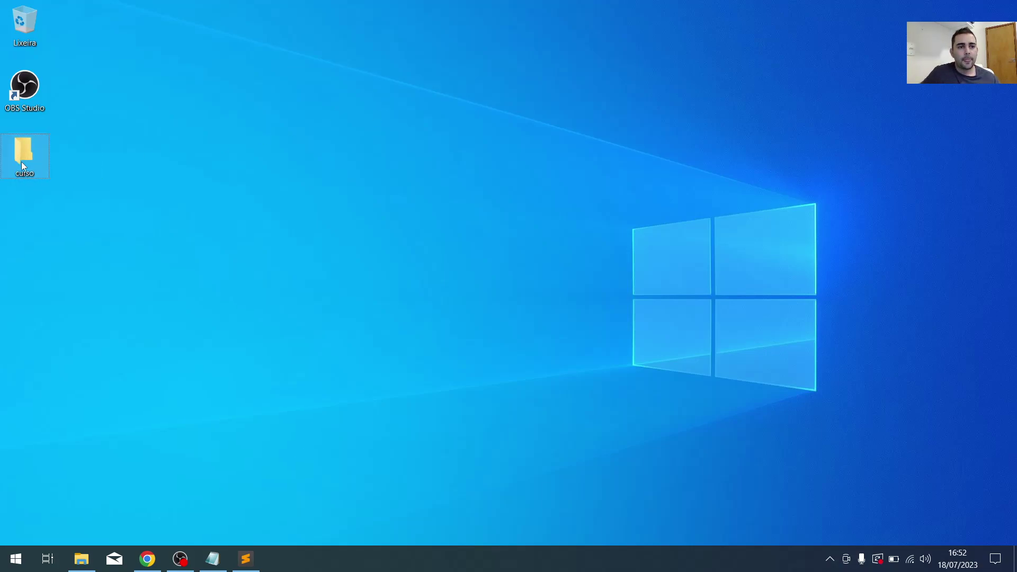
# Open the curso folder and create a text document in it named "arquivo.txt"
pyautogui.doubleClick(28, 158)
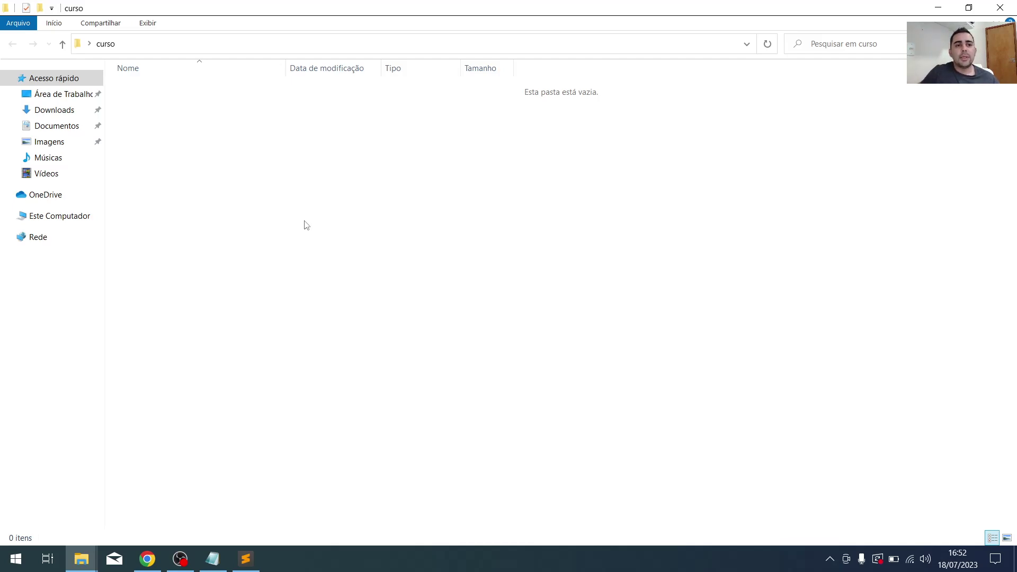
pyautogui.rightClick(258, 148)
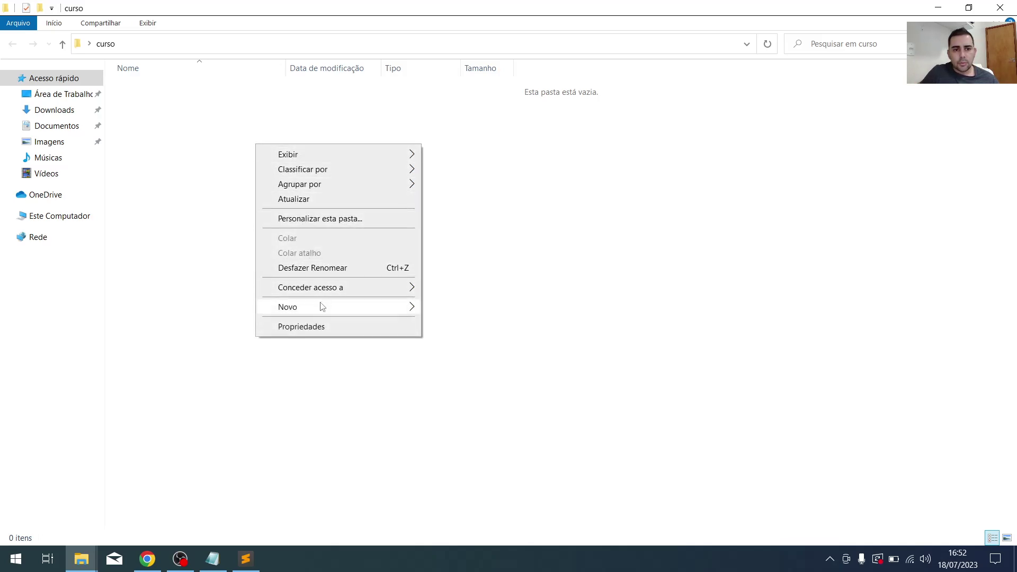
pyautogui.moveTo(324, 310)
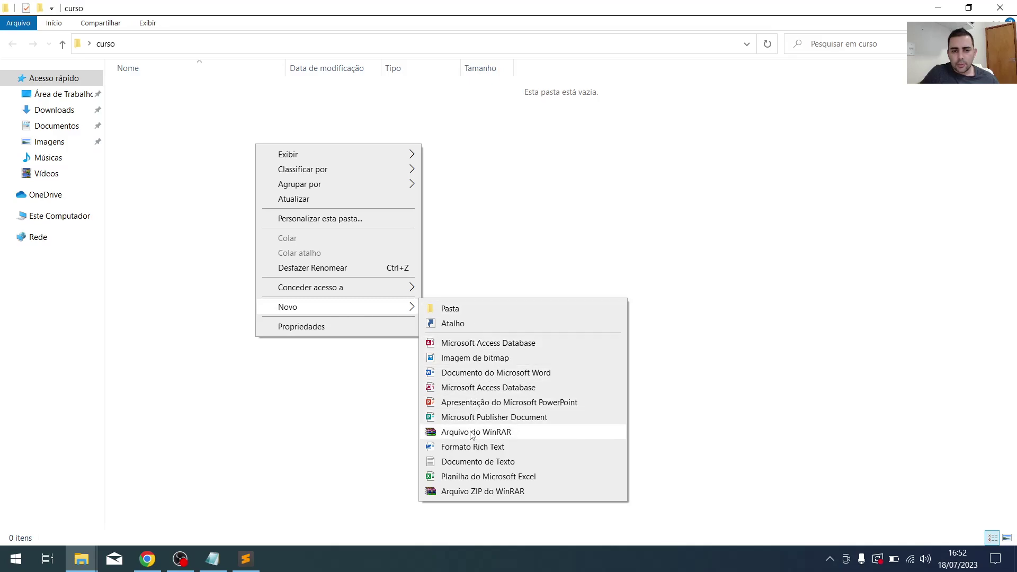
pyautogui.click(477, 463)
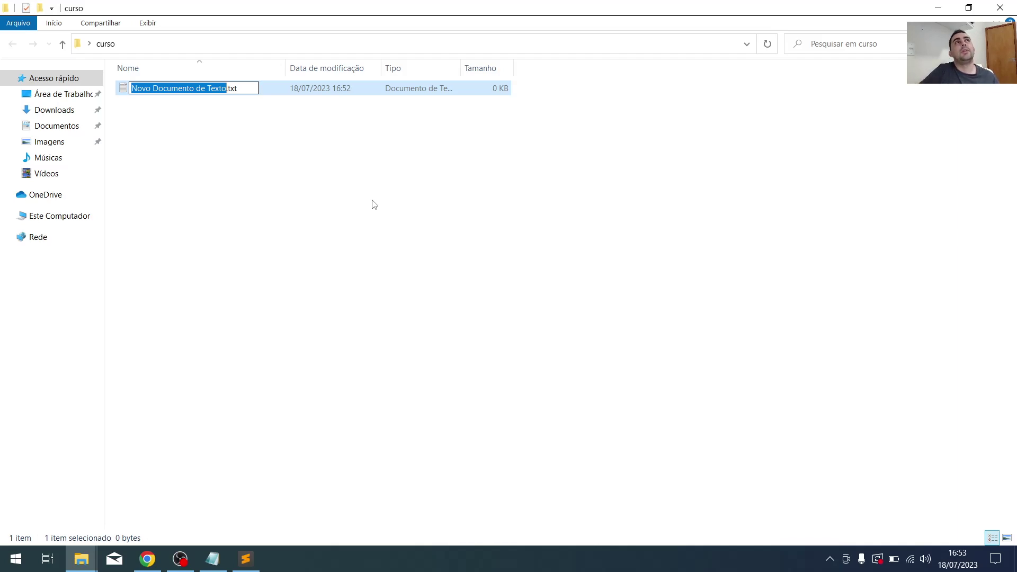
pyautogui.write('arquivo')
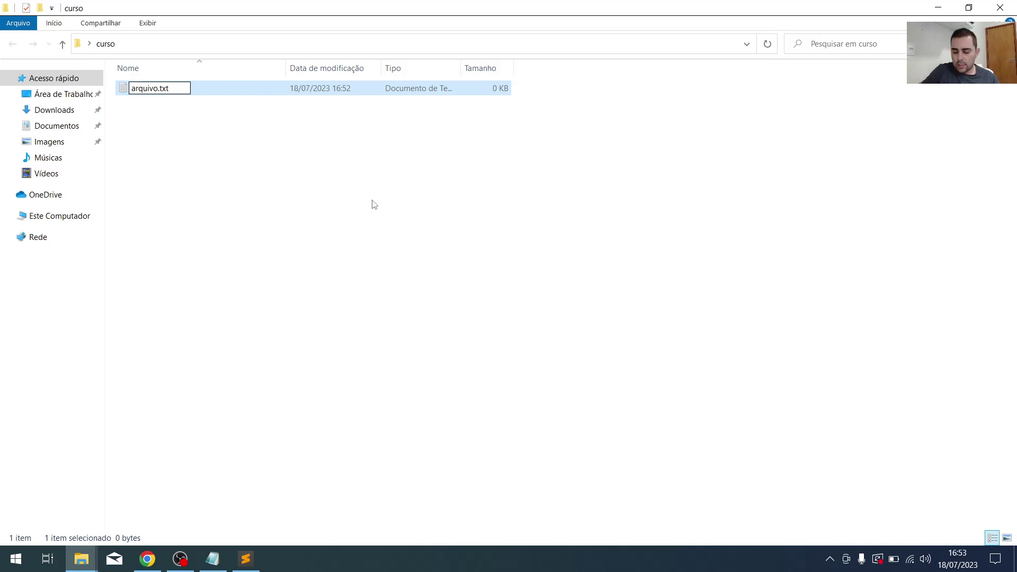
pyautogui.press('Return')
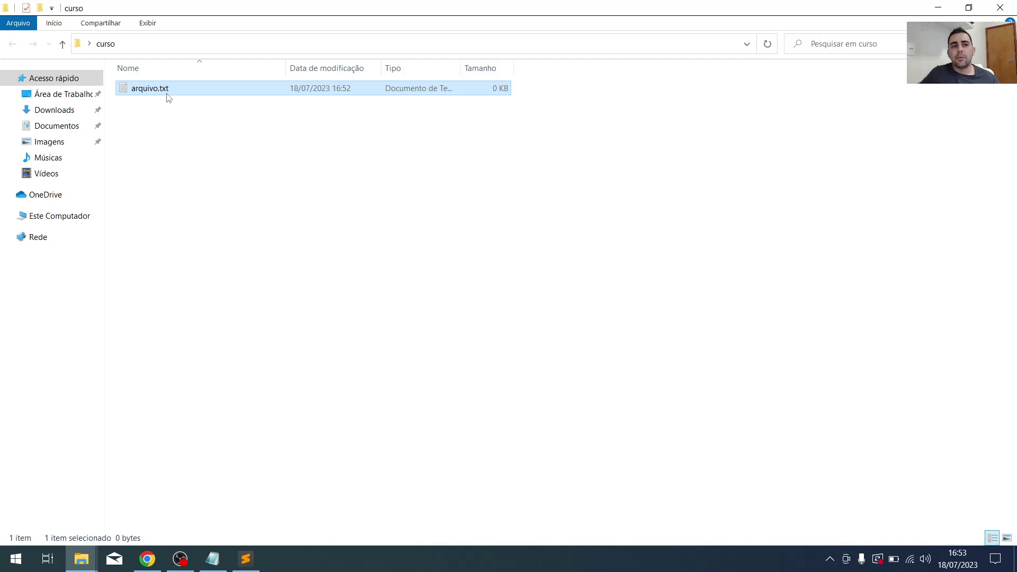
# Open arquivo.txt in Notepad to view its contents, then close it
pyautogui.doubleClick(185, 90)
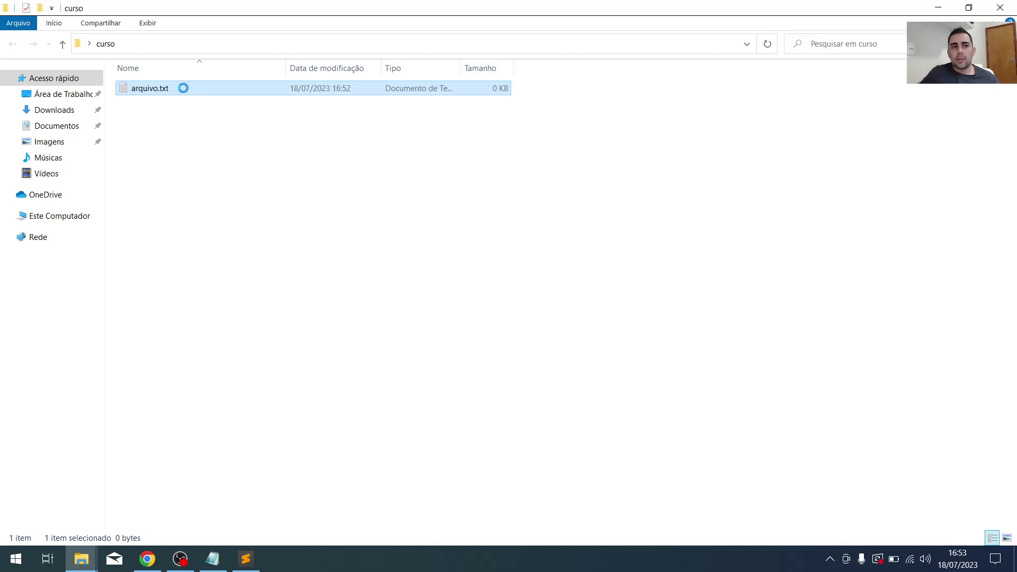
pyautogui.moveTo(245, 61); pyautogui.dragTo(361, 137)
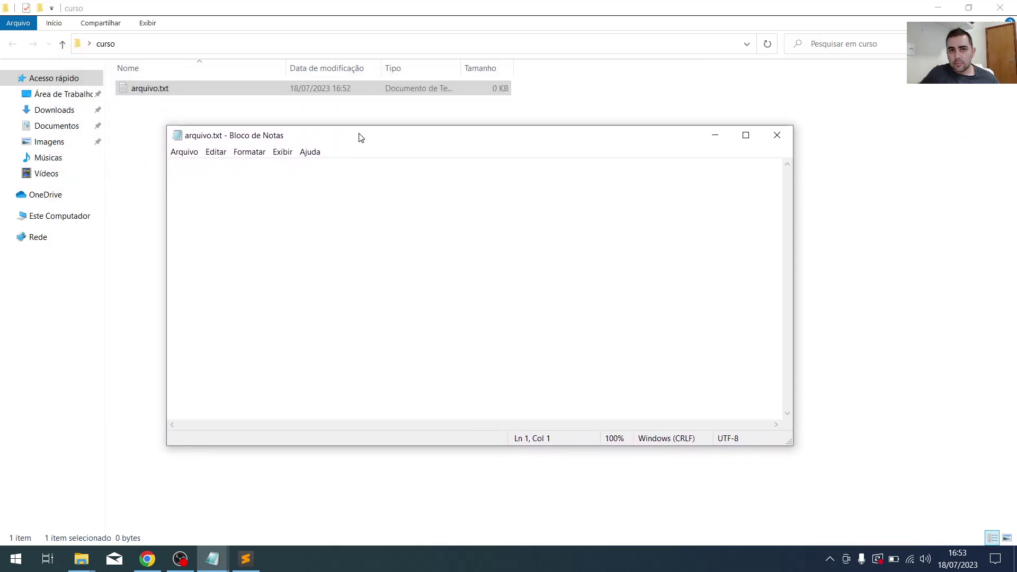
pyautogui.click(776, 135)
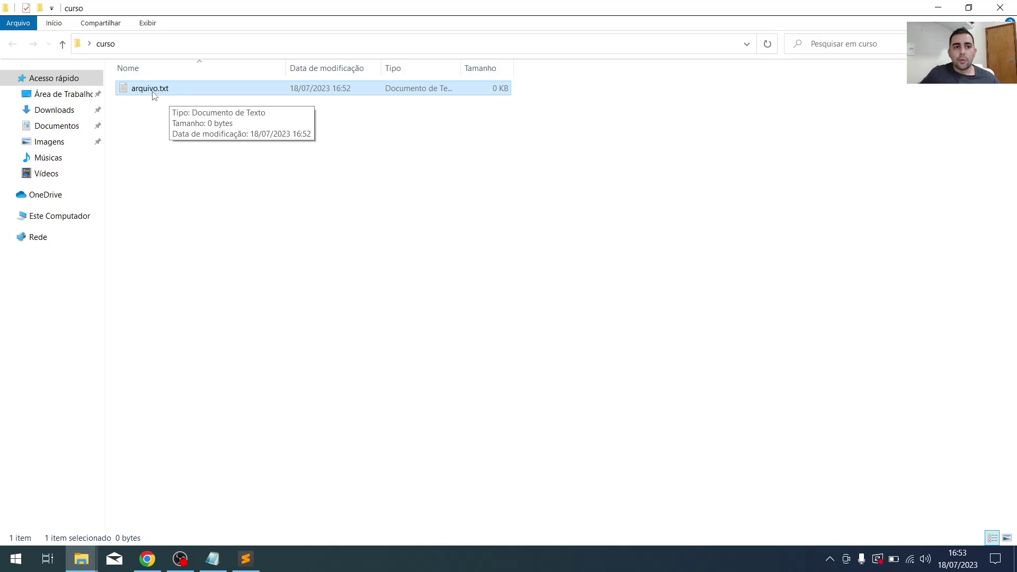
# Rename arquivo.txt as "arquivo.html" and accept the change of file extension
pyautogui.click(154, 91)
pyautogui.click(152, 106)
pyautogui.click(151, 92)
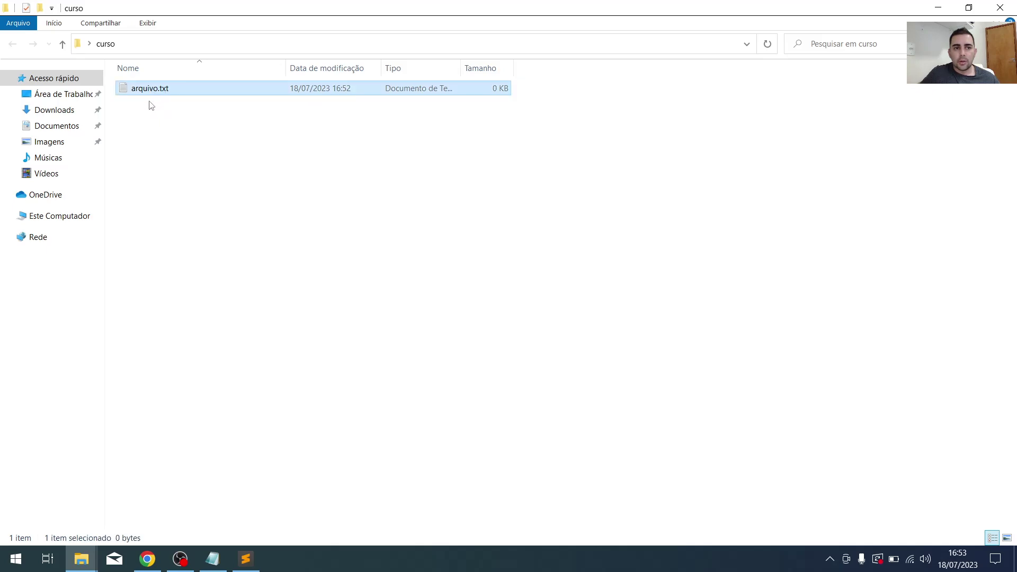
pyautogui.click(146, 92)
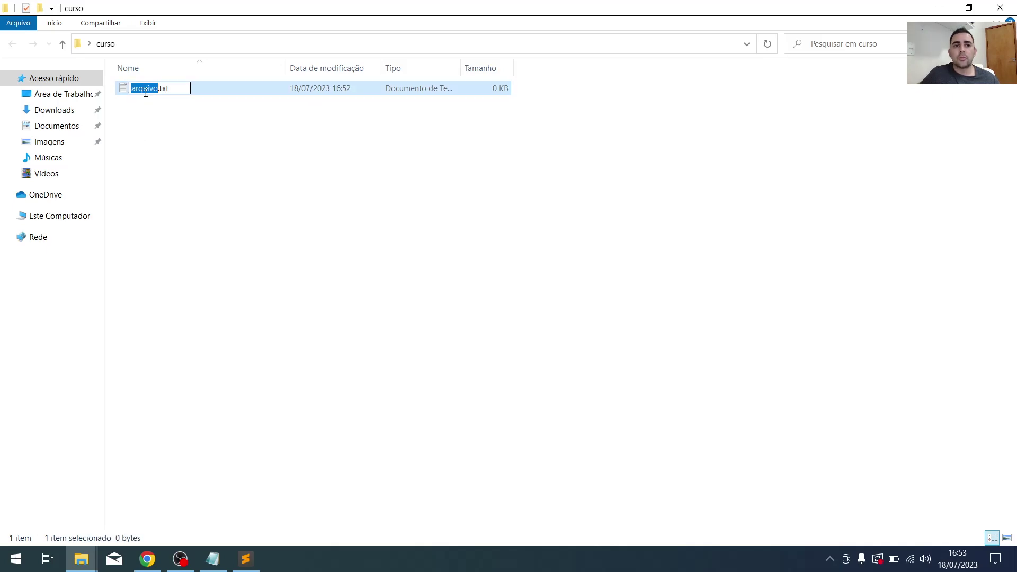
pyautogui.click(175, 89)
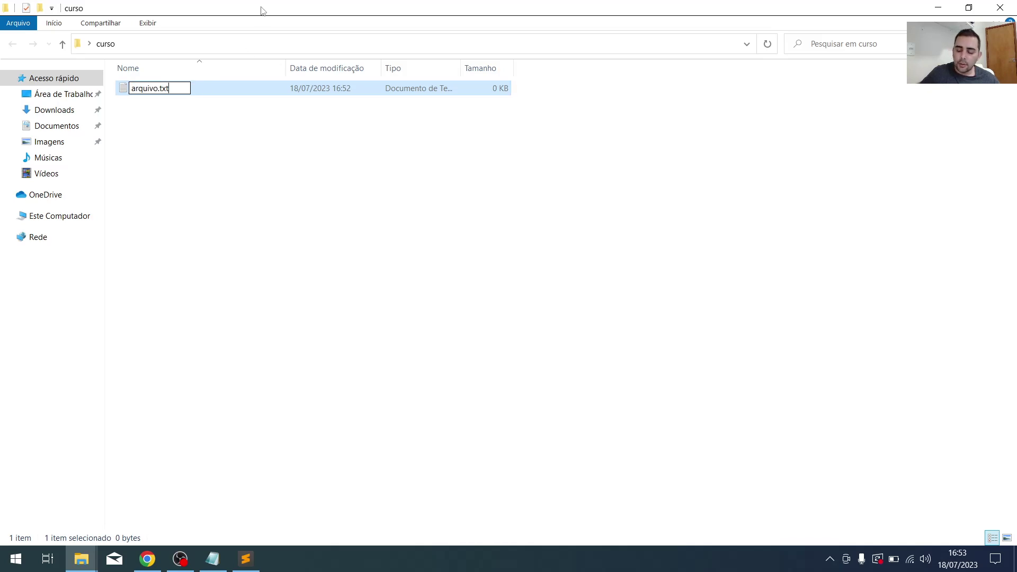
pyautogui.press('BackSpace')
pyautogui.press('BackSpace')
pyautogui.press('BackSpace')
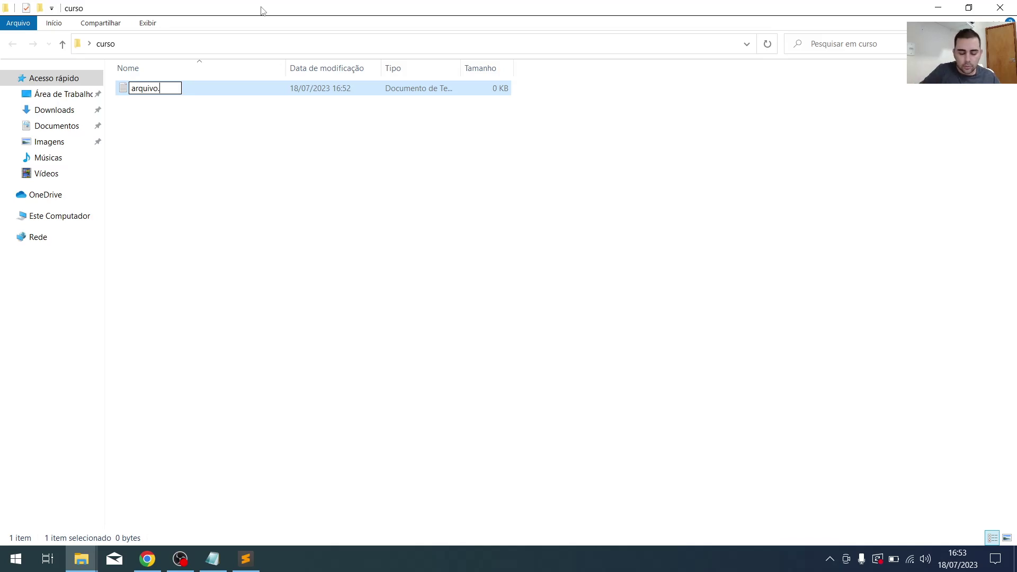
pyautogui.write('html')
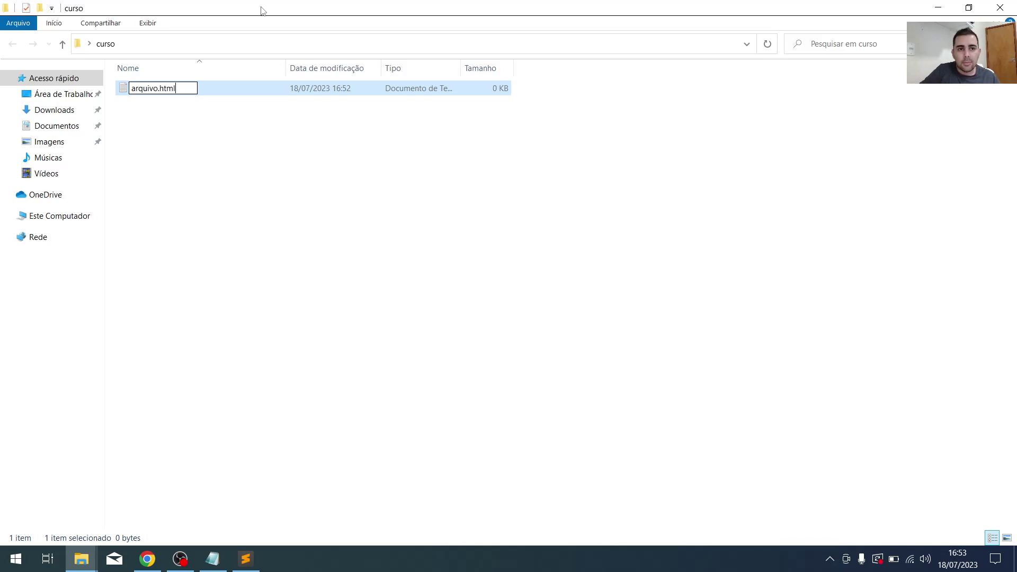
pyautogui.press('BackSpace')
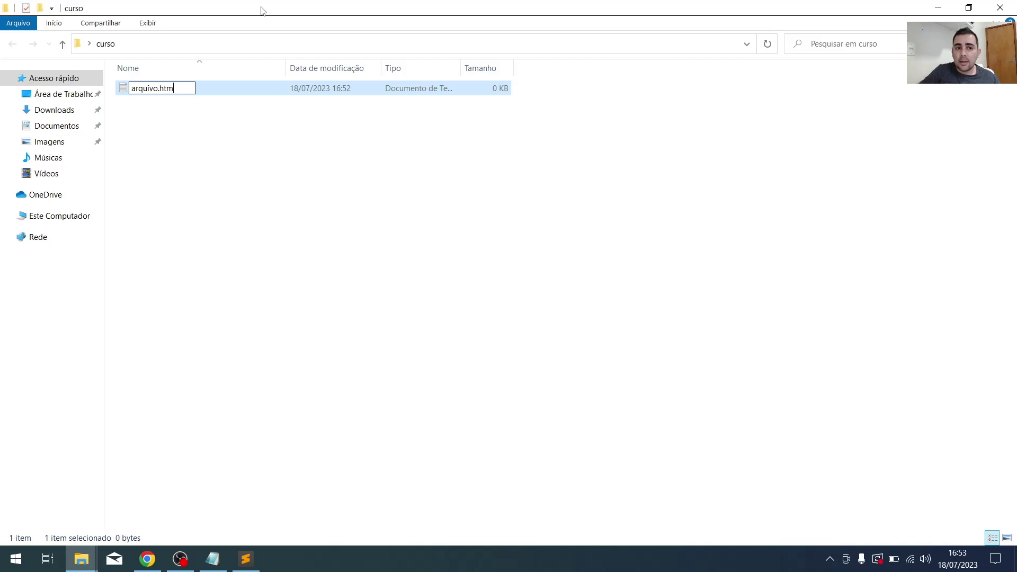
pyautogui.write('l')
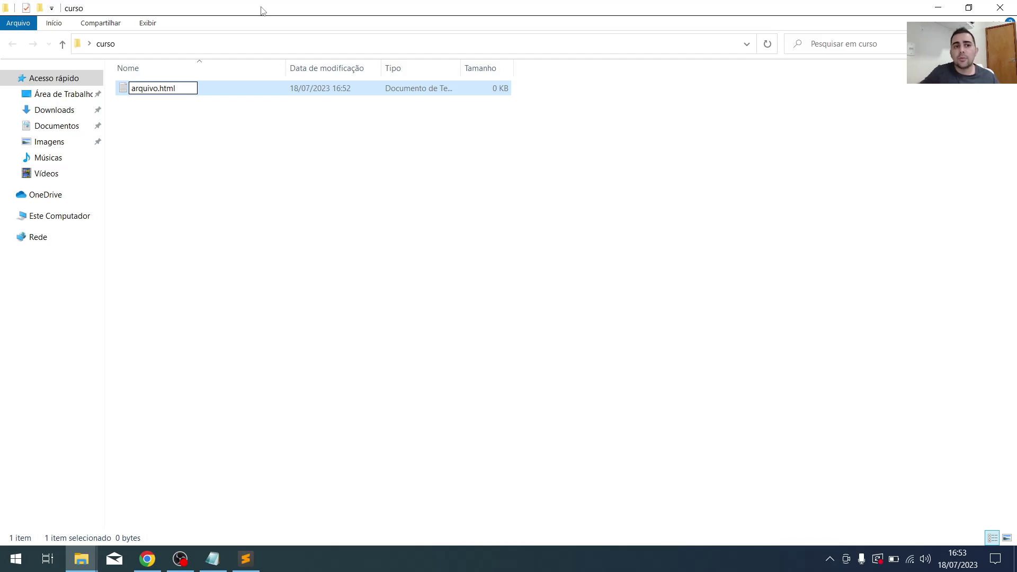
pyautogui.press('Return')
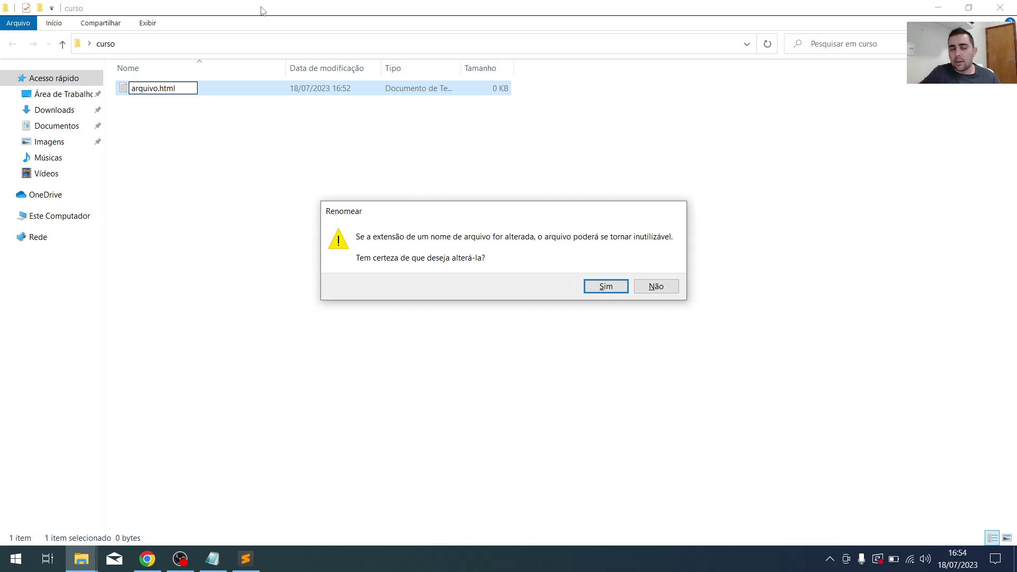
pyautogui.press('Return')
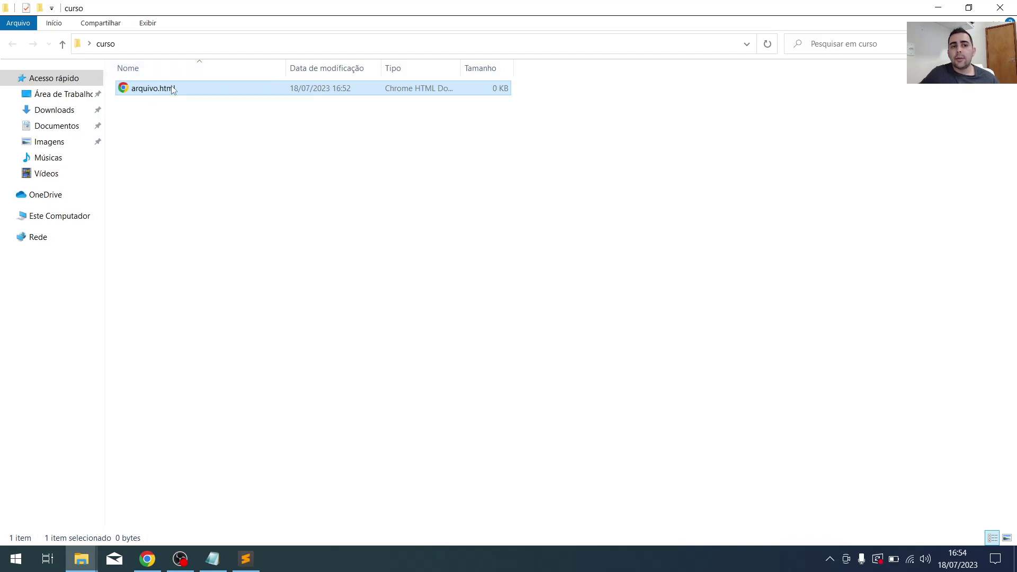
# Turn off the display of file name extensions in the curso folder and select the arquivo file
pyautogui.click(148, 24)
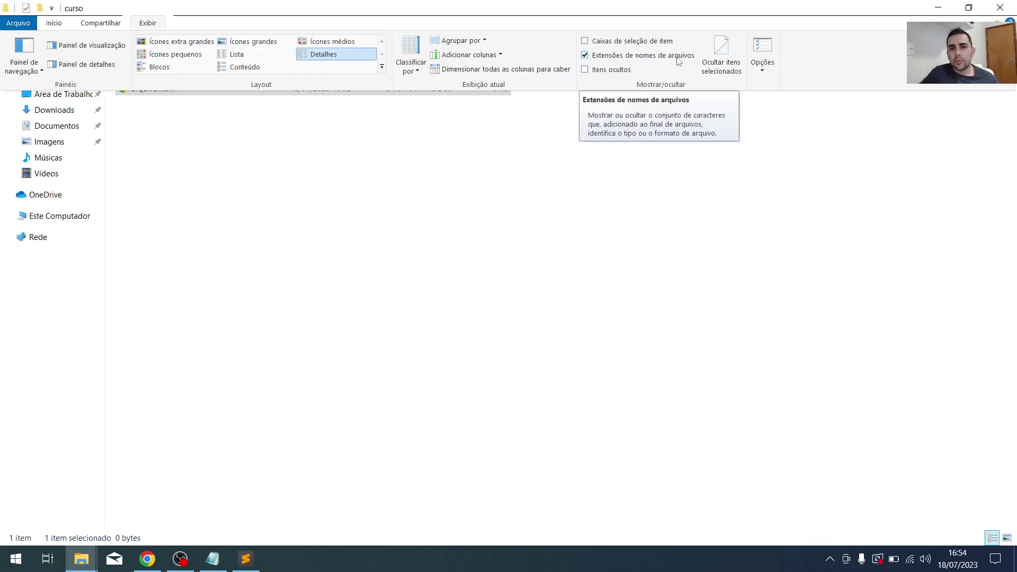
pyautogui.click(587, 56)
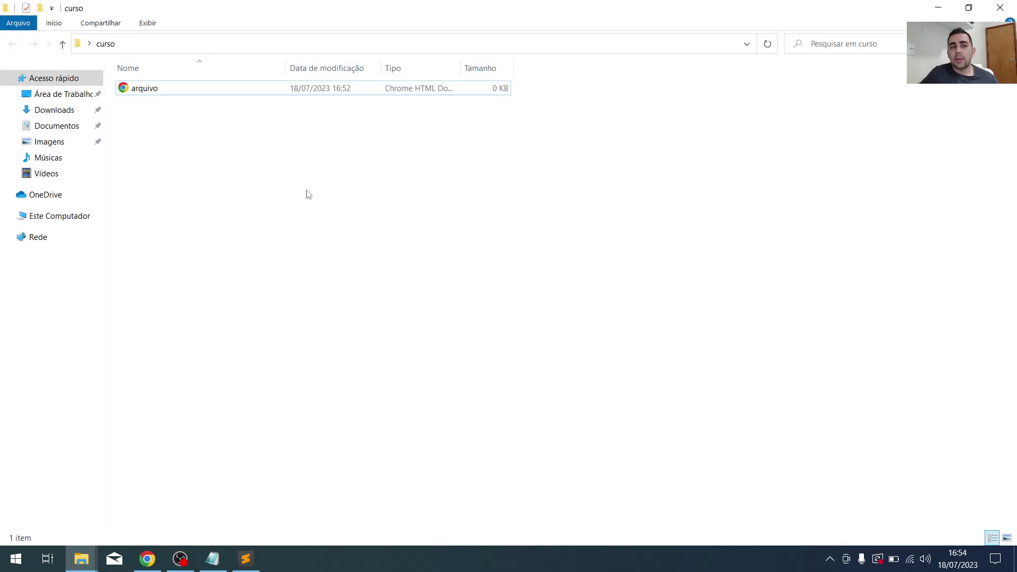
pyautogui.click(164, 92)
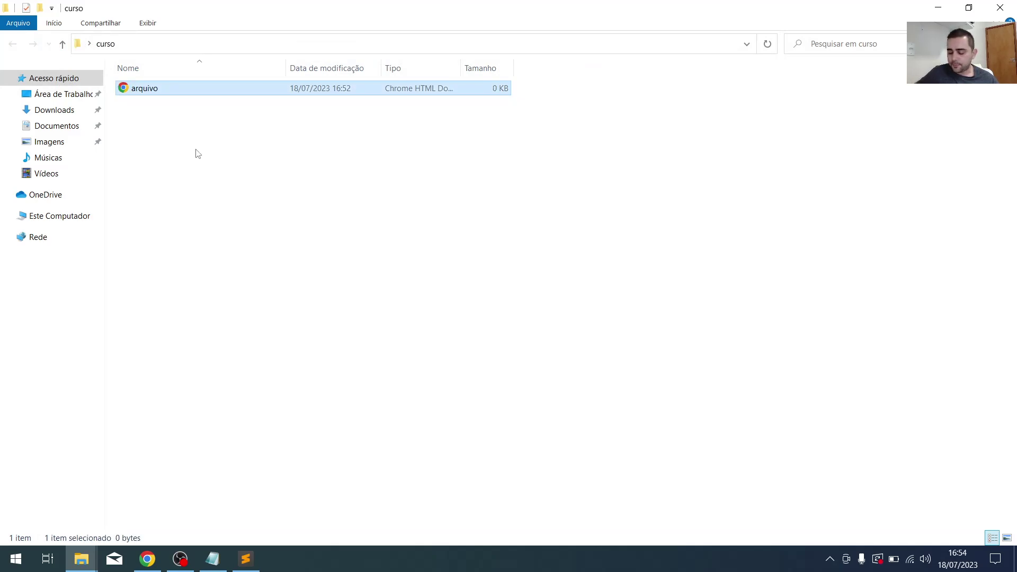
# Permanently delete the arquivo file and create a new text document named "arquivo.html" in the curso folder
pyautogui.hotkey('shift', 'Delete')
pyautogui.press('Return')
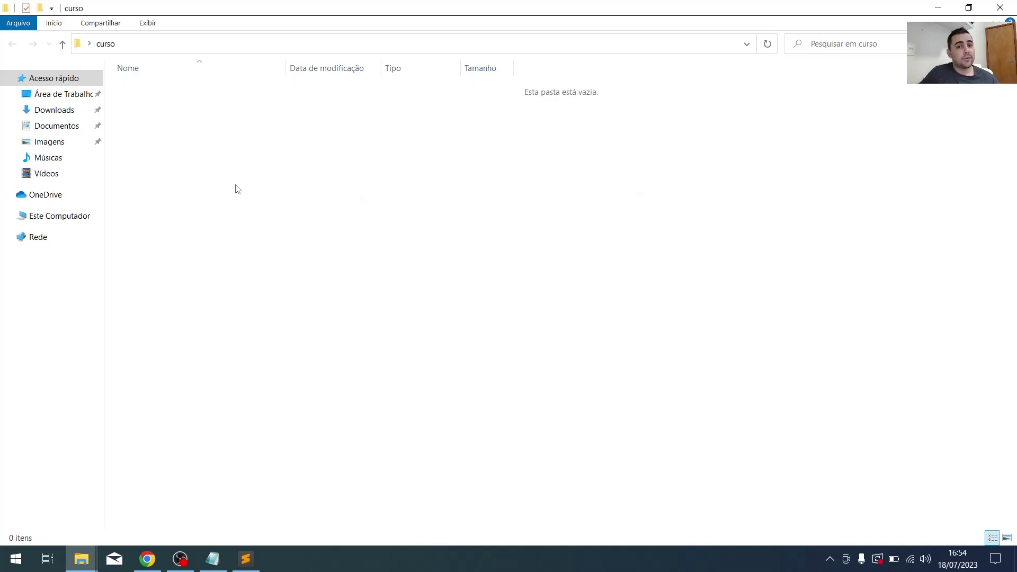
pyautogui.rightClick(231, 148)
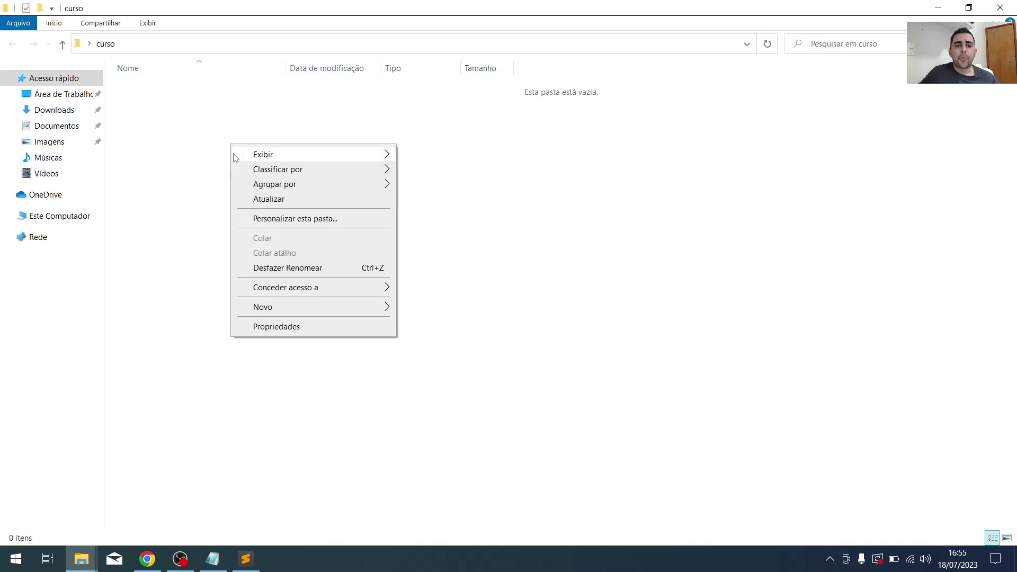
pyautogui.moveTo(254, 307)
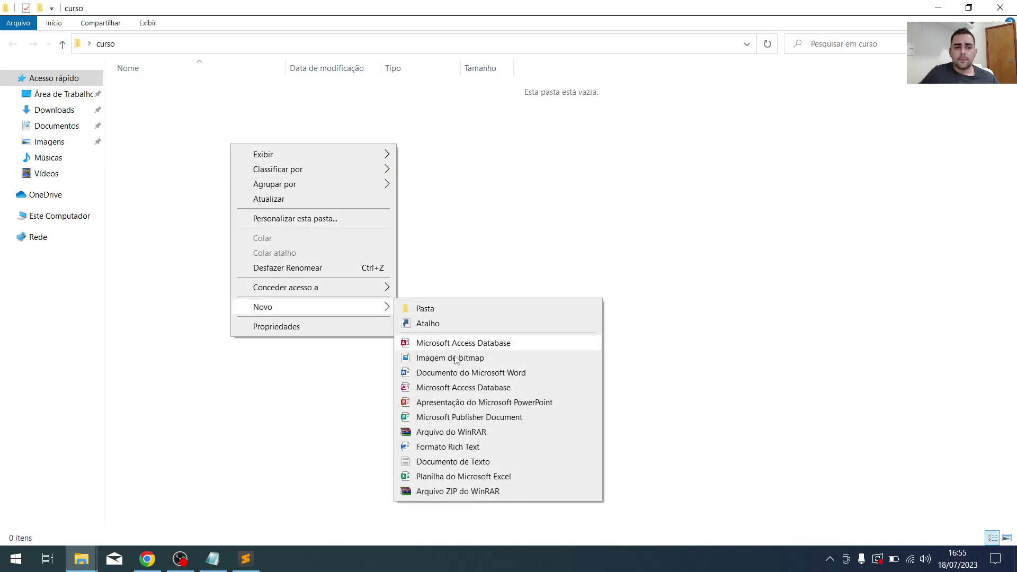
pyautogui.click(453, 462)
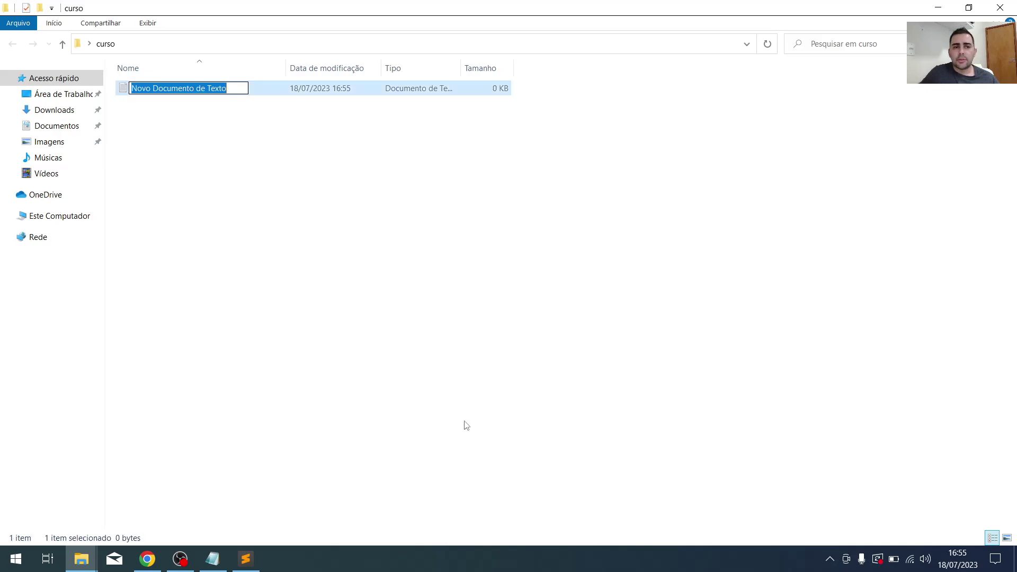
pyautogui.write('arquivo')
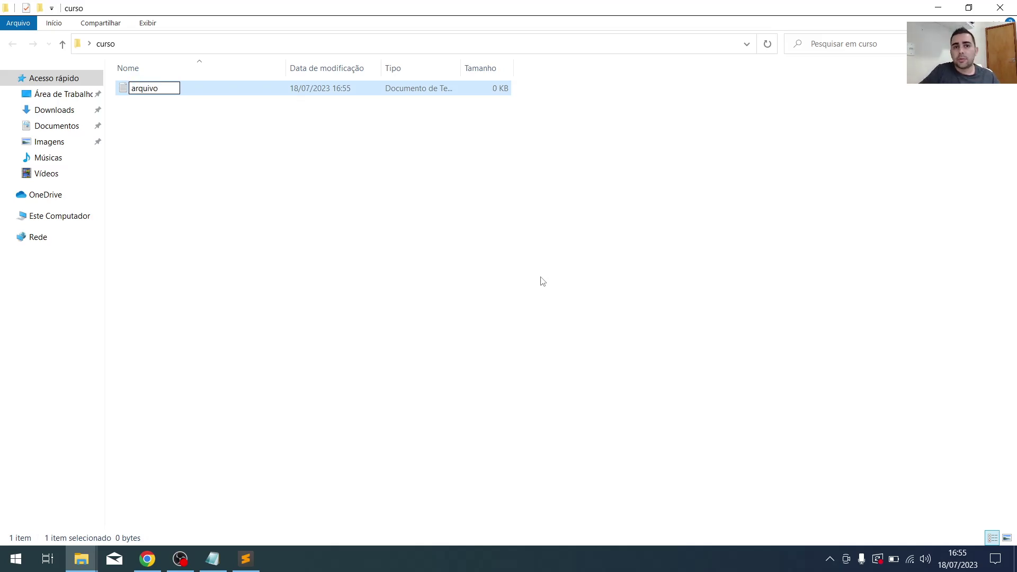
pyautogui.write('.html')
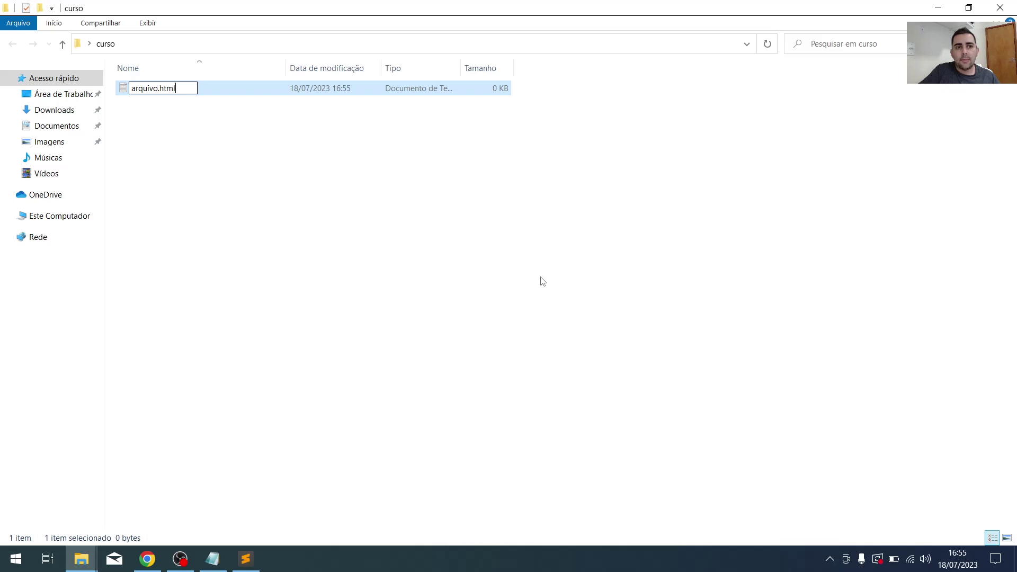
pyautogui.press('Return')
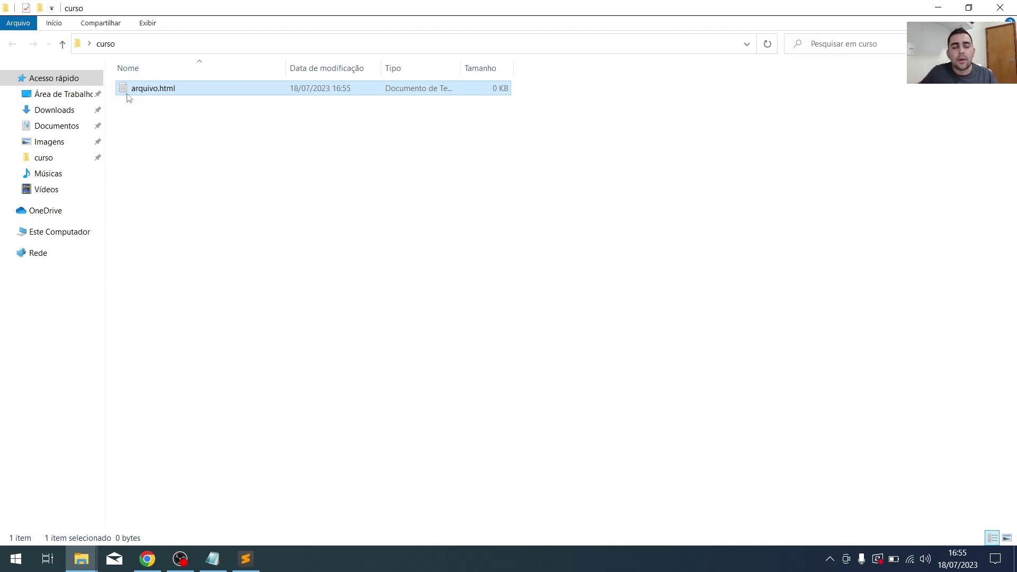
# Open the new arquivo.html in Notepad, close it, and inspect its editable file name without changing it
pyautogui.doubleClick(162, 92)
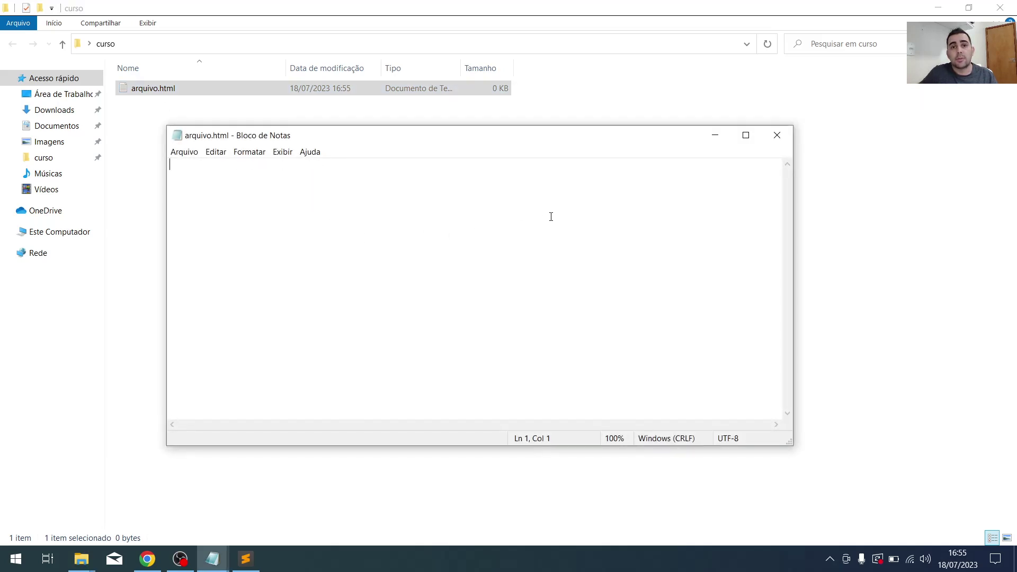
pyautogui.click(777, 135)
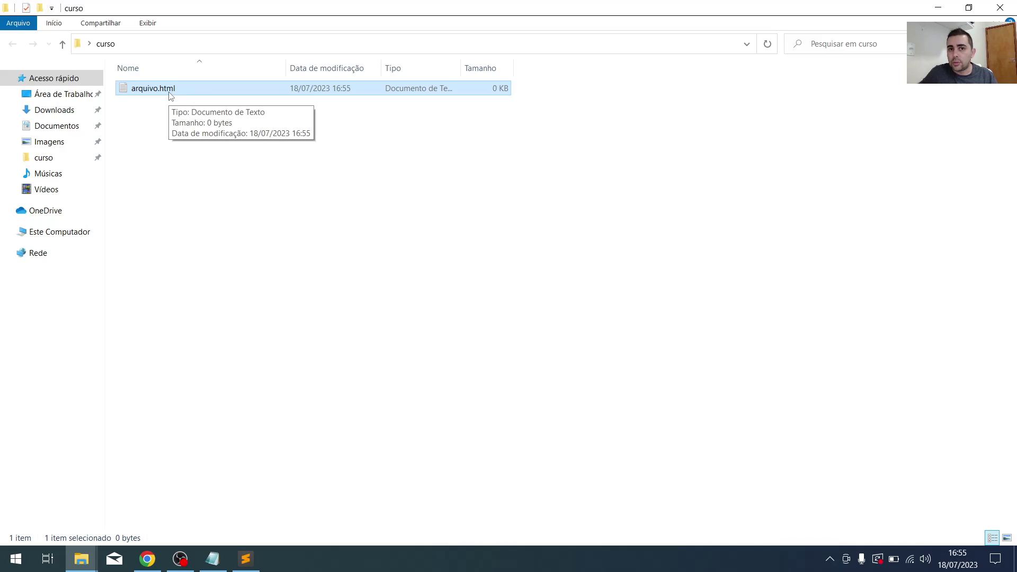
pyautogui.click(150, 95)
pyautogui.click(139, 89)
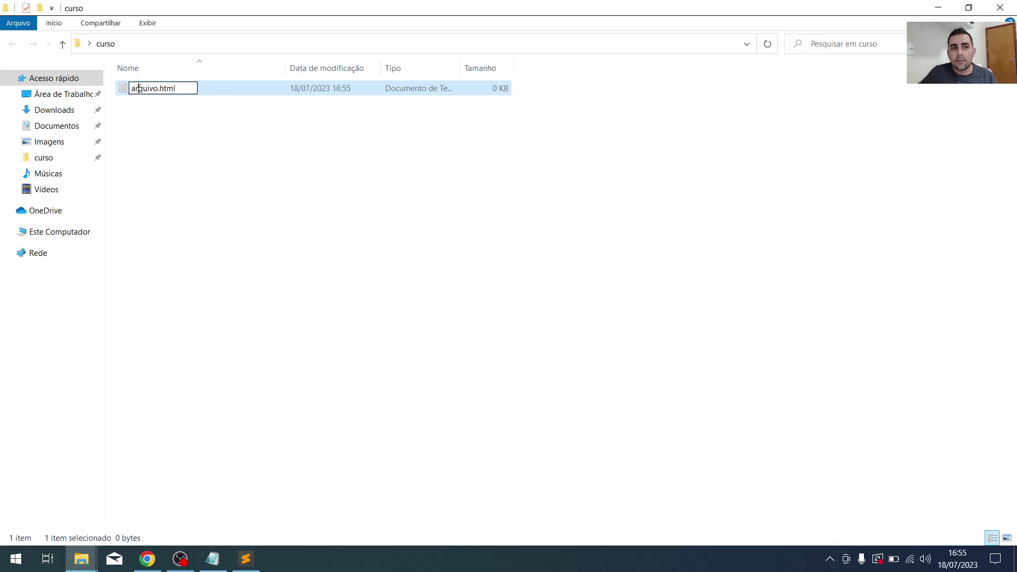
pyautogui.moveTo(134, 89); pyautogui.dragTo(190, 91)
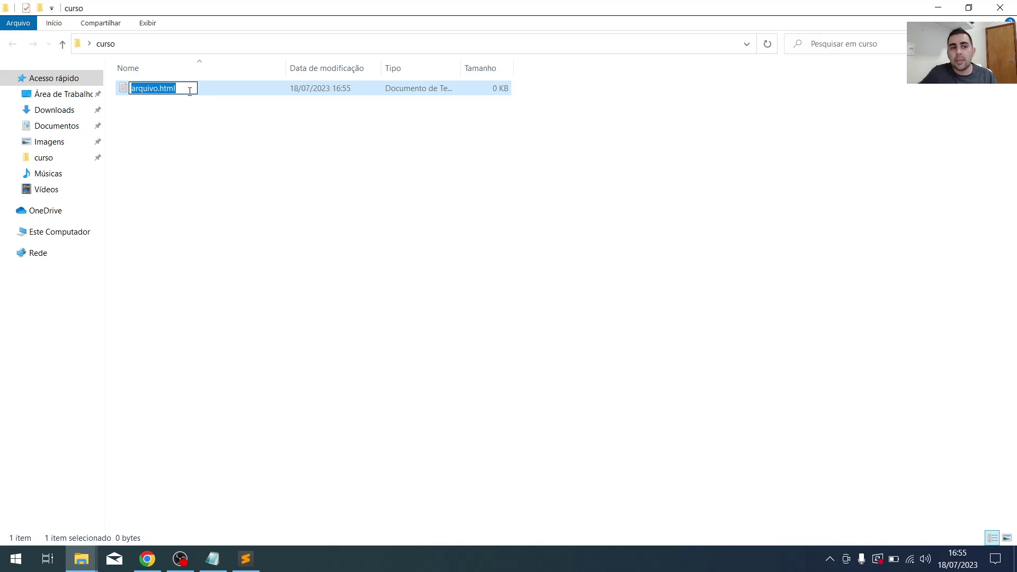
pyautogui.click(194, 122)
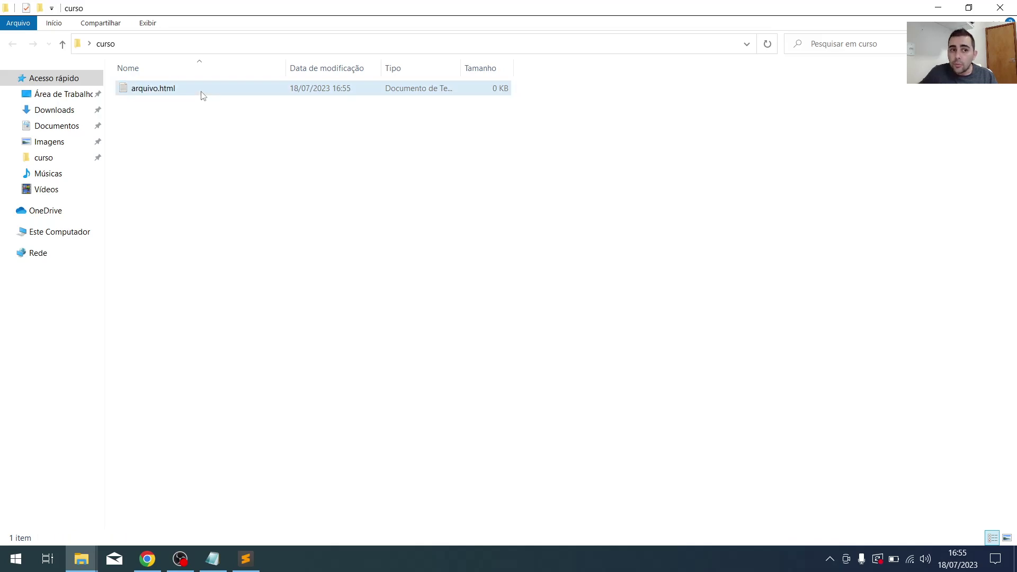
pyautogui.click(202, 95)
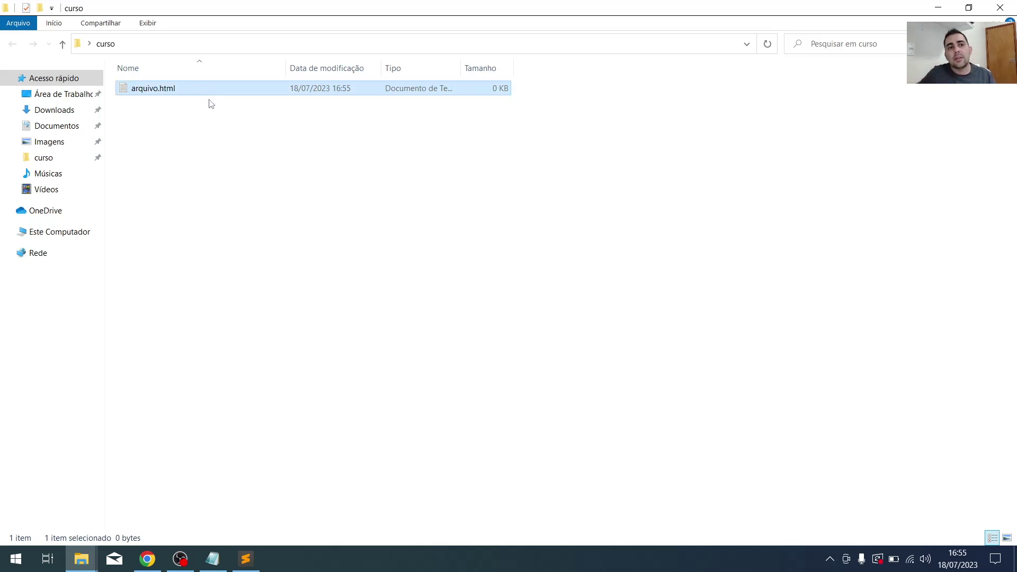
# Turn on the display of file name extensions in the curso folder
pyautogui.click(148, 24)
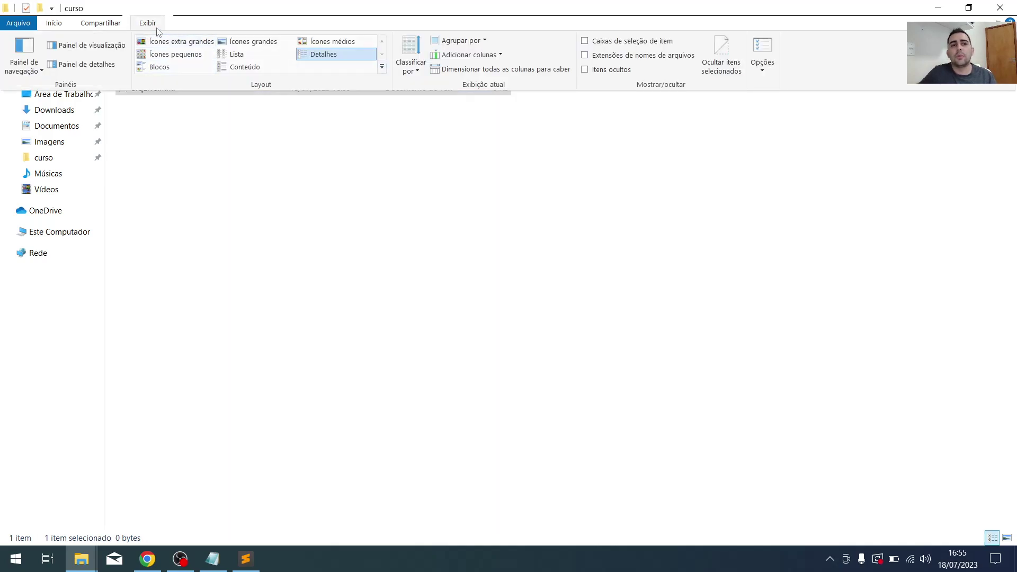
pyautogui.click(585, 55)
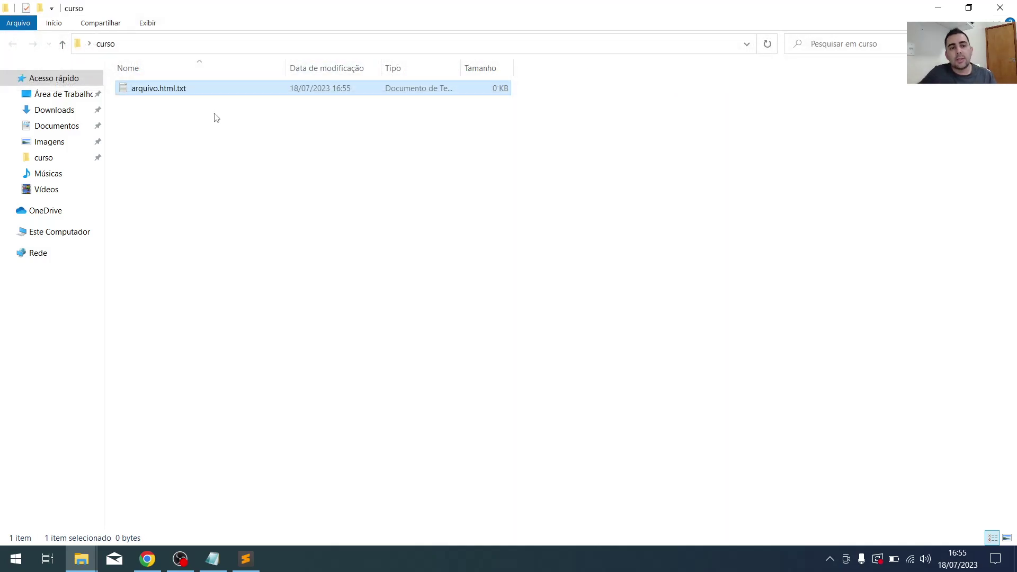
pyautogui.click(192, 127)
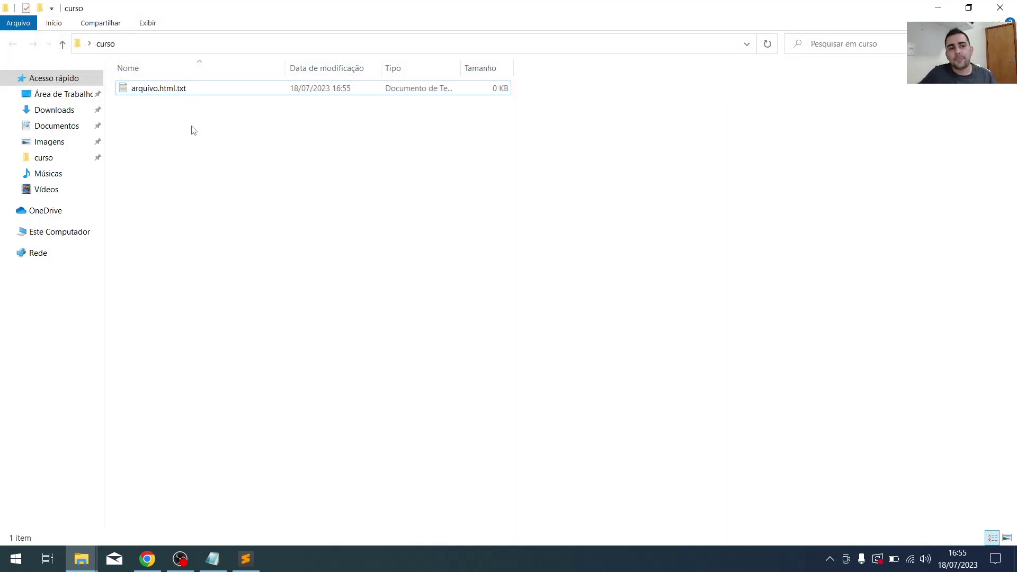
# Remove the .txt ending so the file is named "arquivo.html", and accept the change of file extension
pyautogui.click(175, 91)
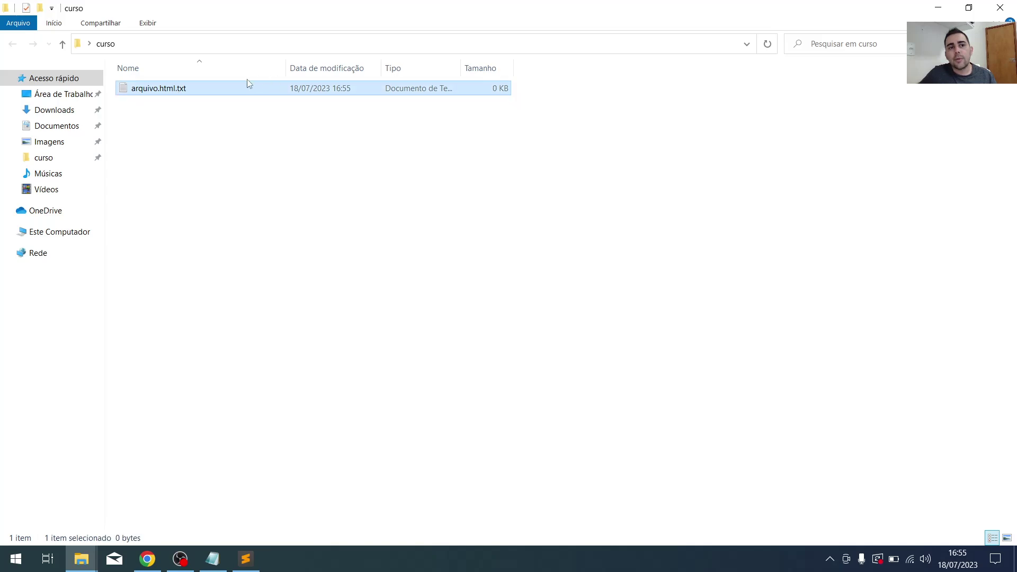
pyautogui.click(165, 90)
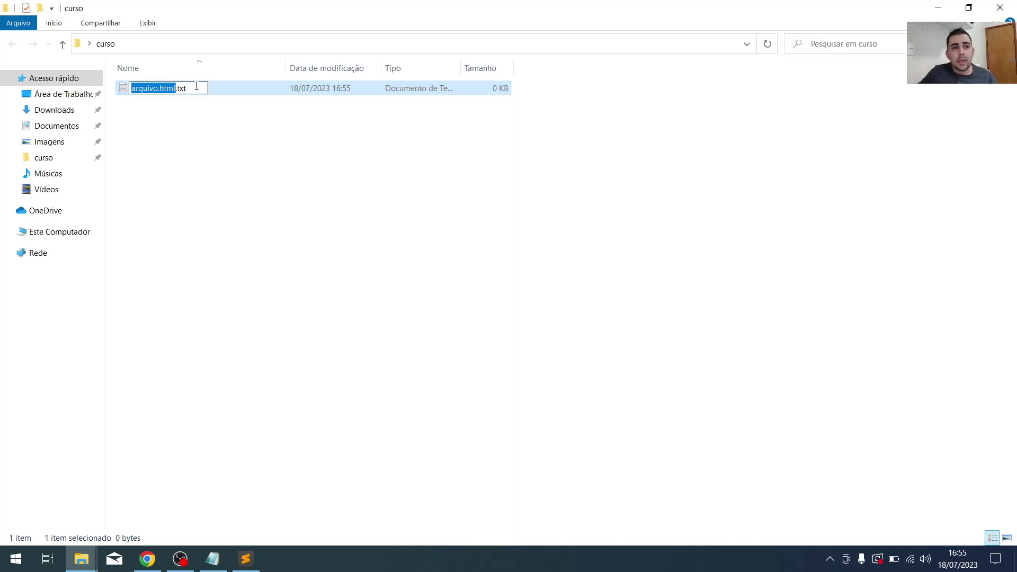
pyautogui.click(197, 88)
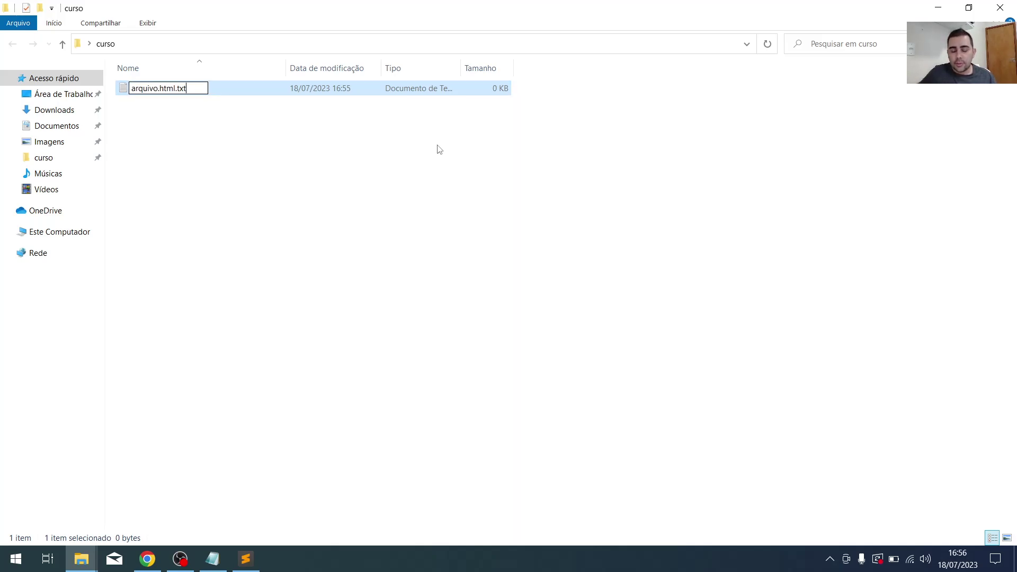
pyautogui.press('BackSpace')
pyautogui.press('BackSpace')
pyautogui.press('BackSpace')
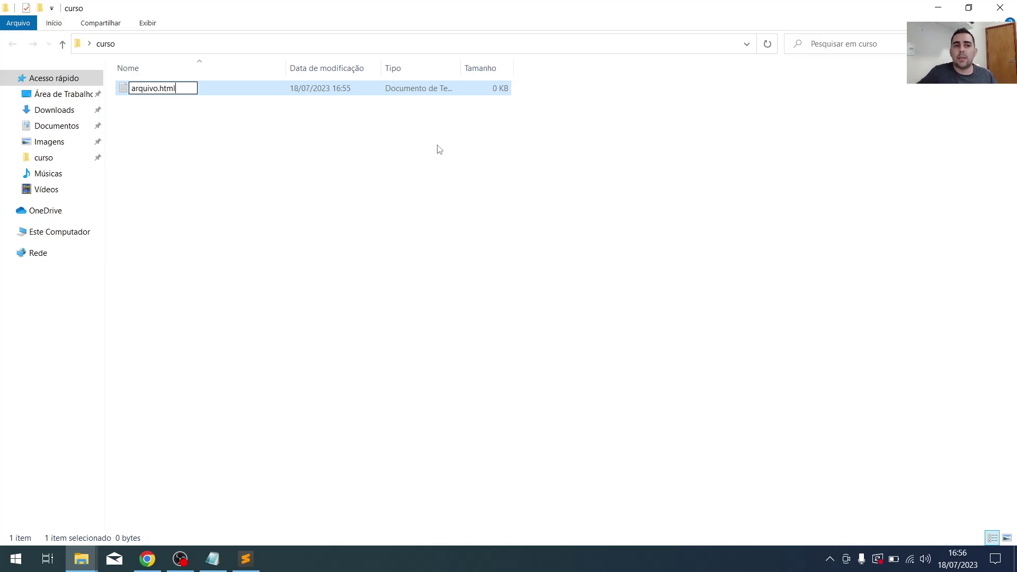
pyautogui.press('Return')
pyautogui.press('Return')
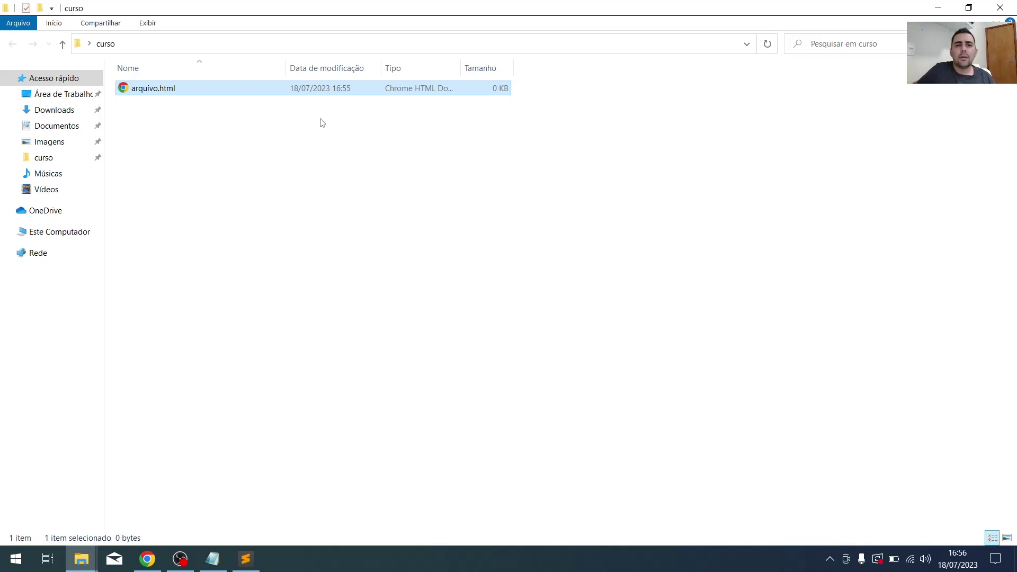
# Open arquivo.html from the curso folder in Sublime Text to view it, and close the file again
pyautogui.moveTo(324, 358); pyautogui.dragTo(230, 127)
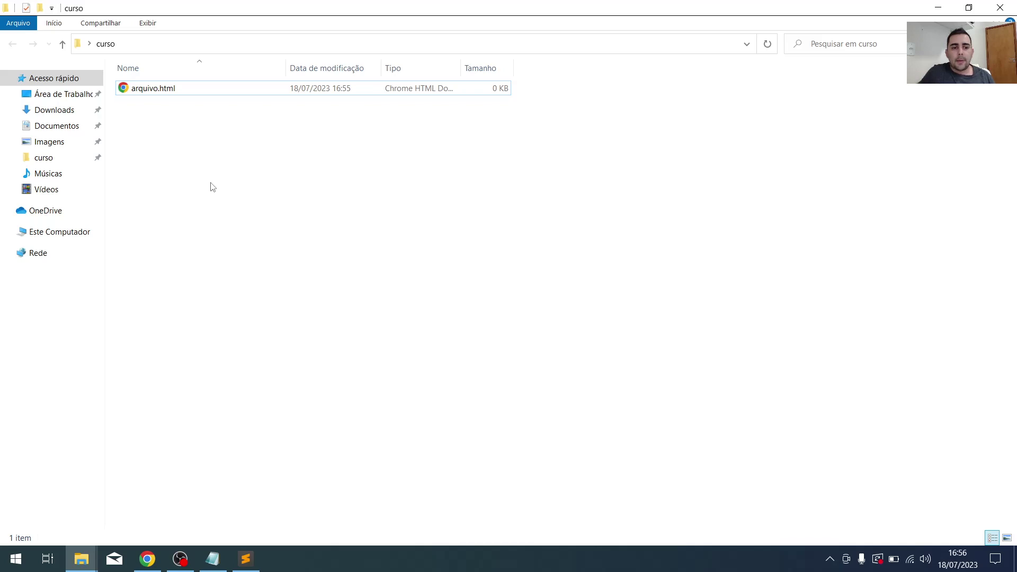
pyautogui.click(173, 90)
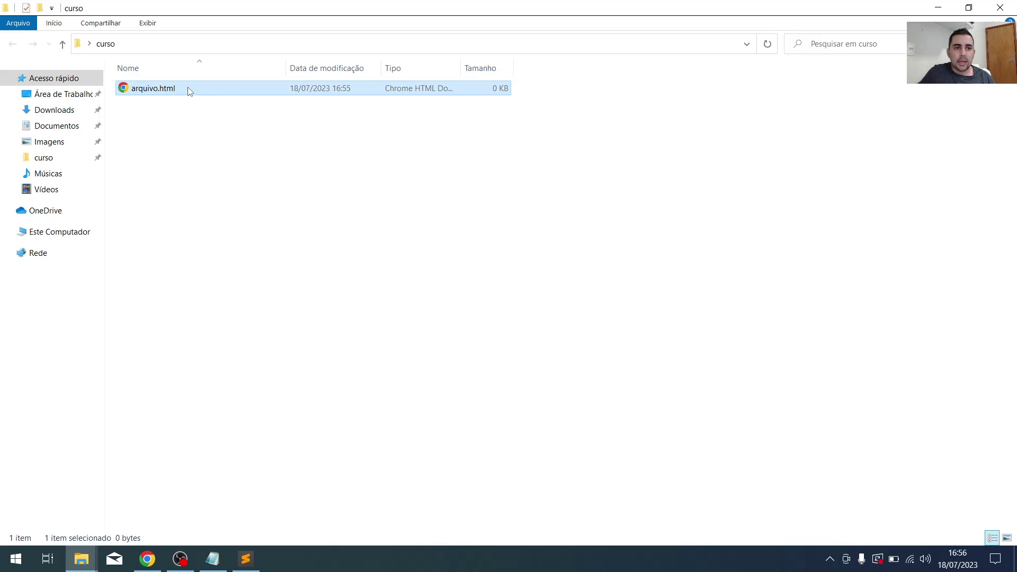
pyautogui.moveTo(189, 91); pyautogui.dragTo(190, 124)
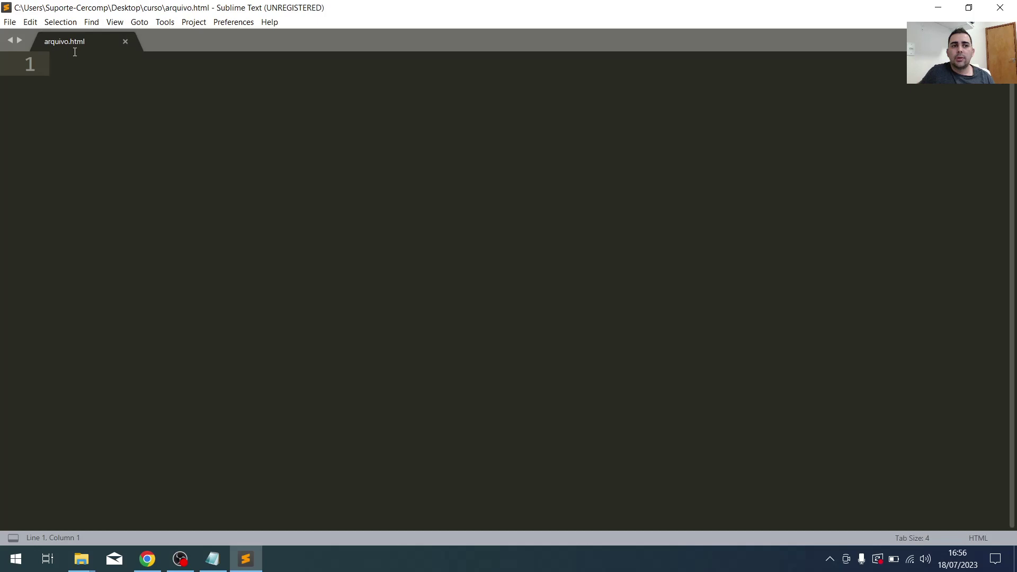
pyautogui.click(125, 41)
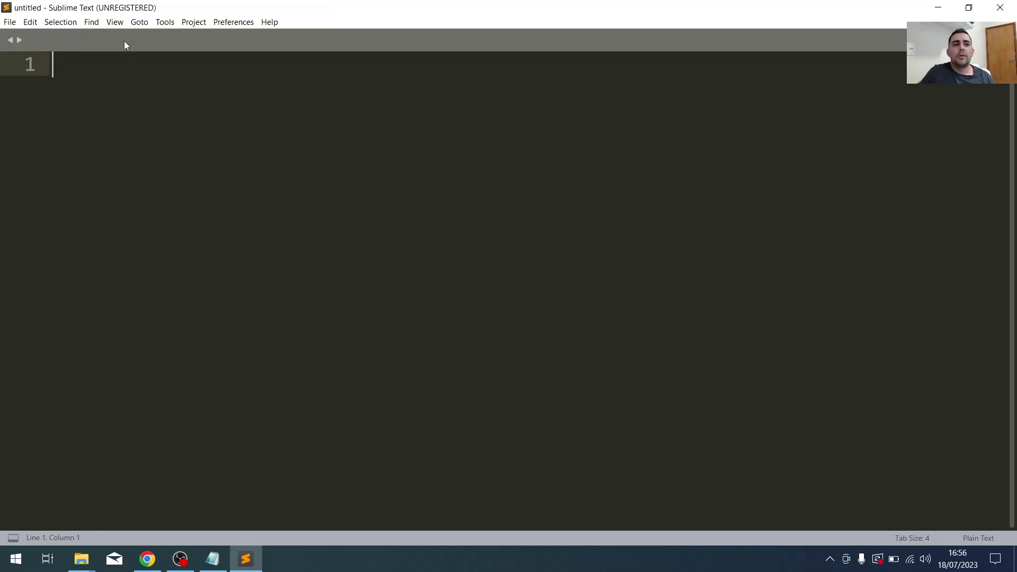
# Open the curso folder from the desktop (Área de Trabalho) as a folder in Sublime Text
pyautogui.click(10, 22)
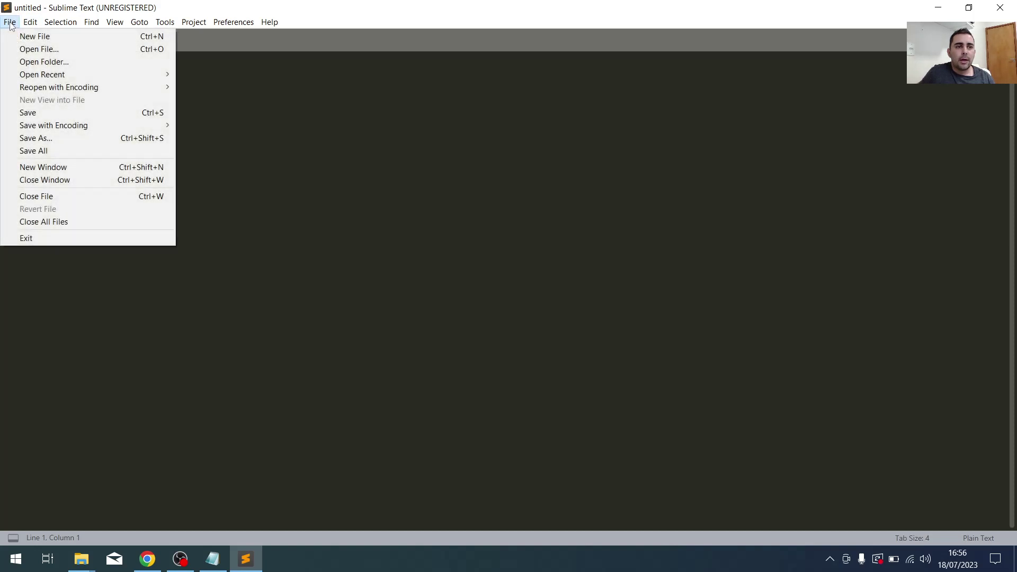
pyautogui.click(39, 63)
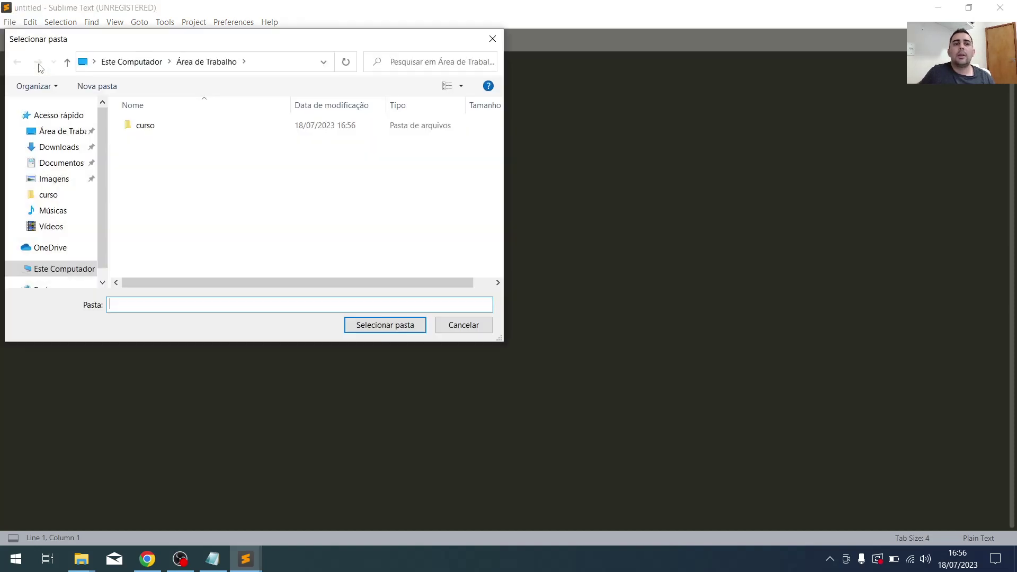
pyautogui.click(150, 131)
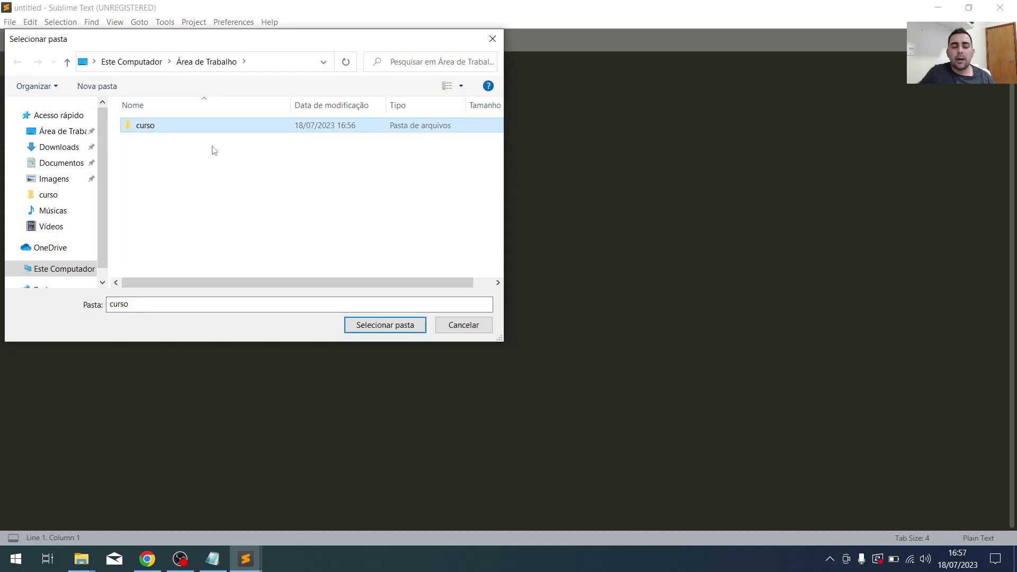
pyautogui.click(386, 327)
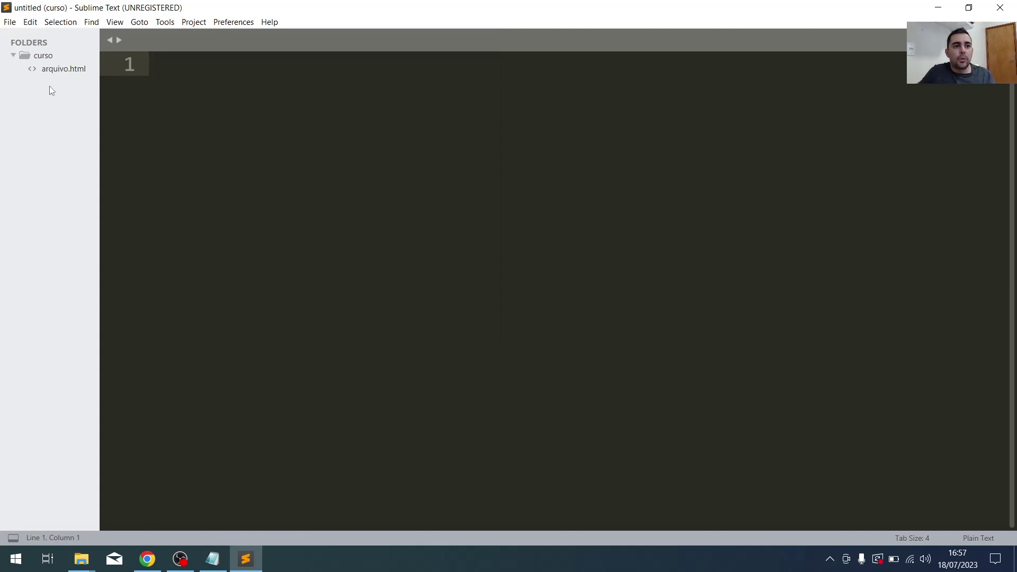
# Collapse and expand the curso folder in the project tree to examine the files it contains
pyautogui.click(14, 55)
pyautogui.click(14, 55)
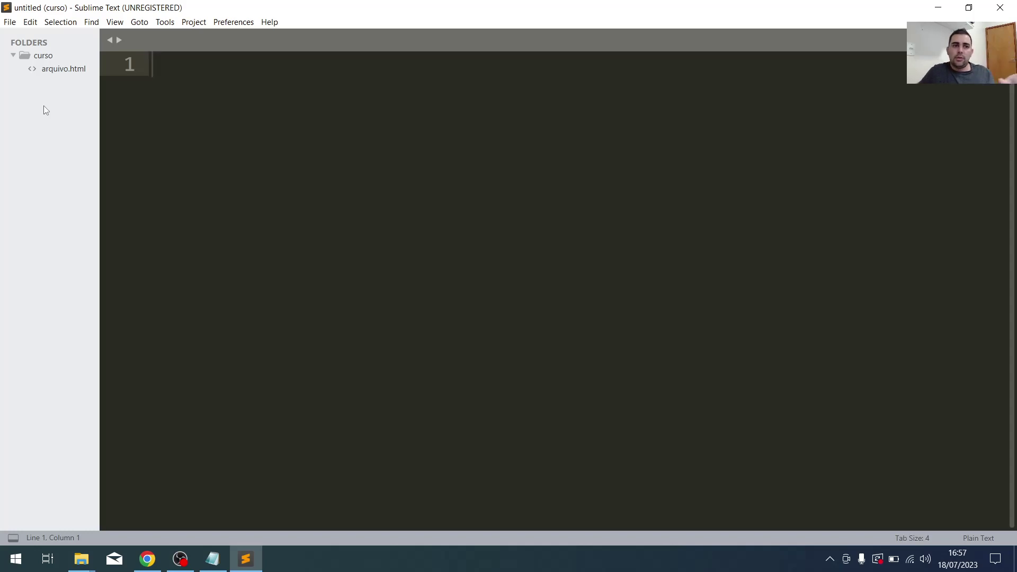
pyautogui.click(16, 55)
pyautogui.click(14, 55)
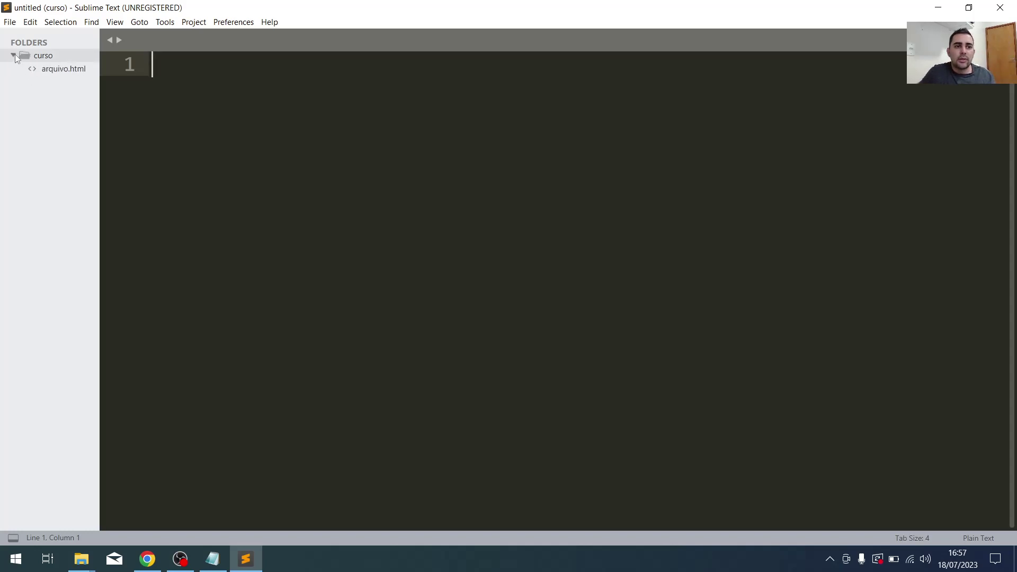
pyautogui.click(13, 55)
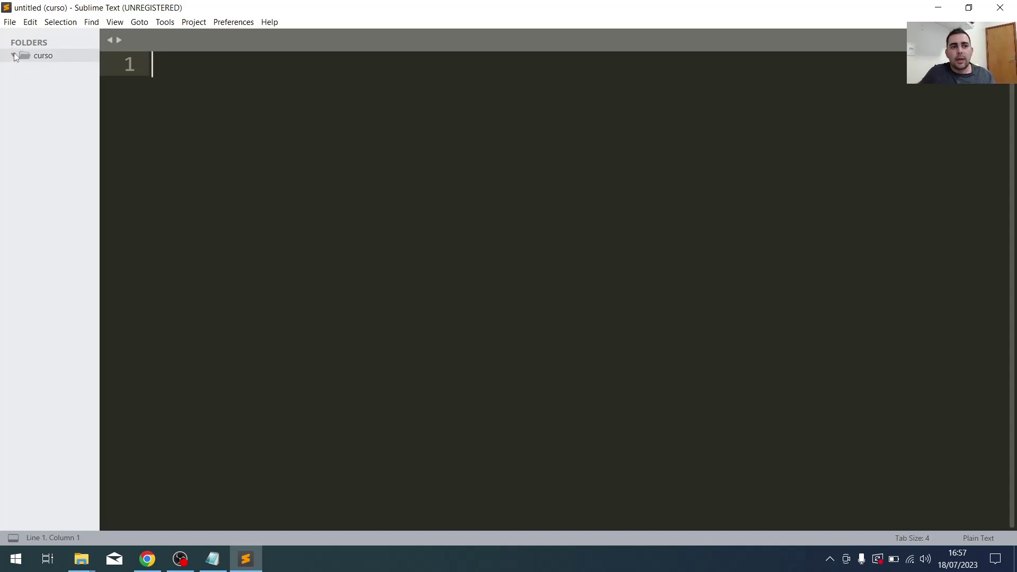
pyautogui.click(14, 56)
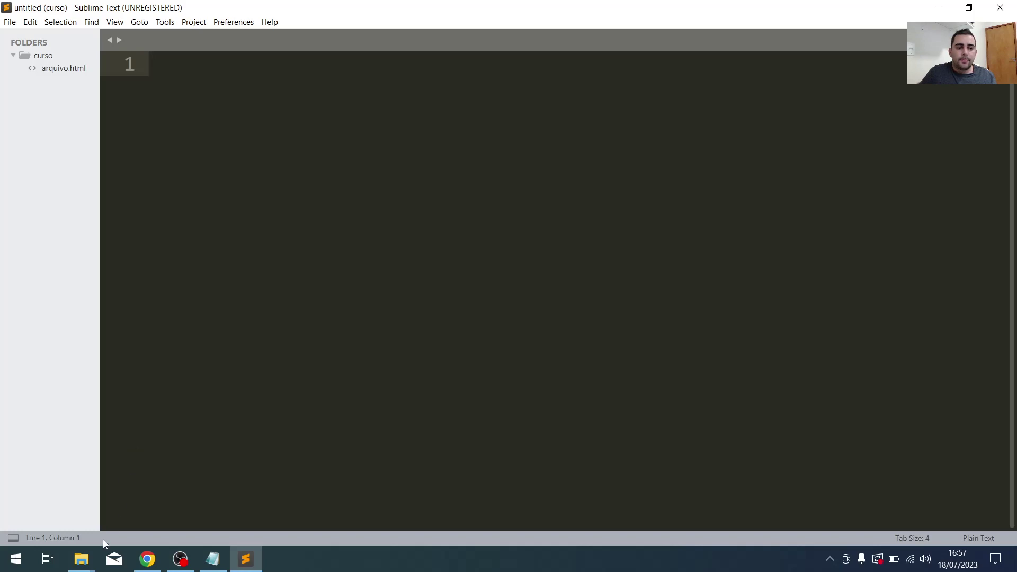
# Switch back to the curso folder window in File Explorer
pyautogui.click(78, 567)
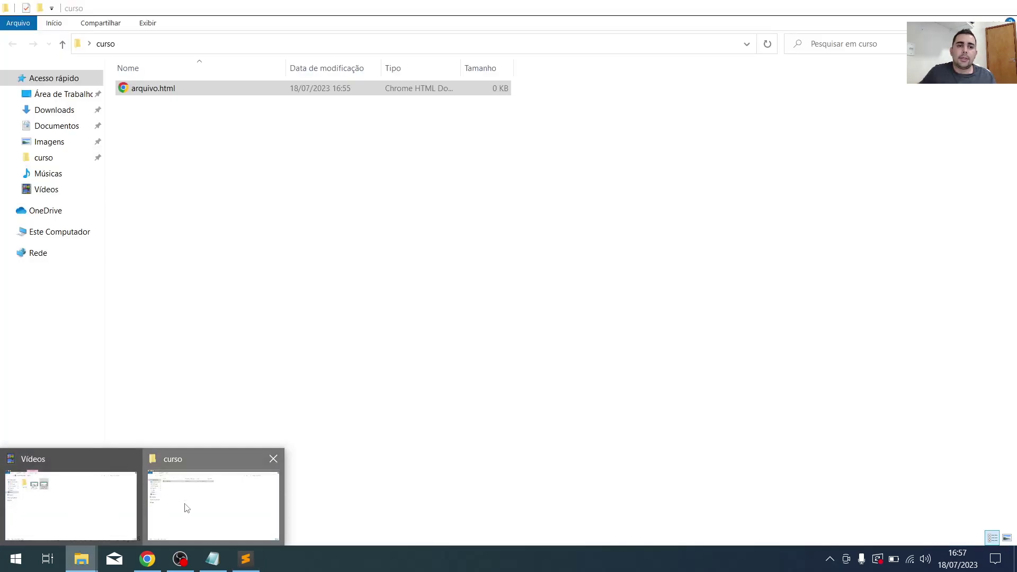
pyautogui.click(186, 508)
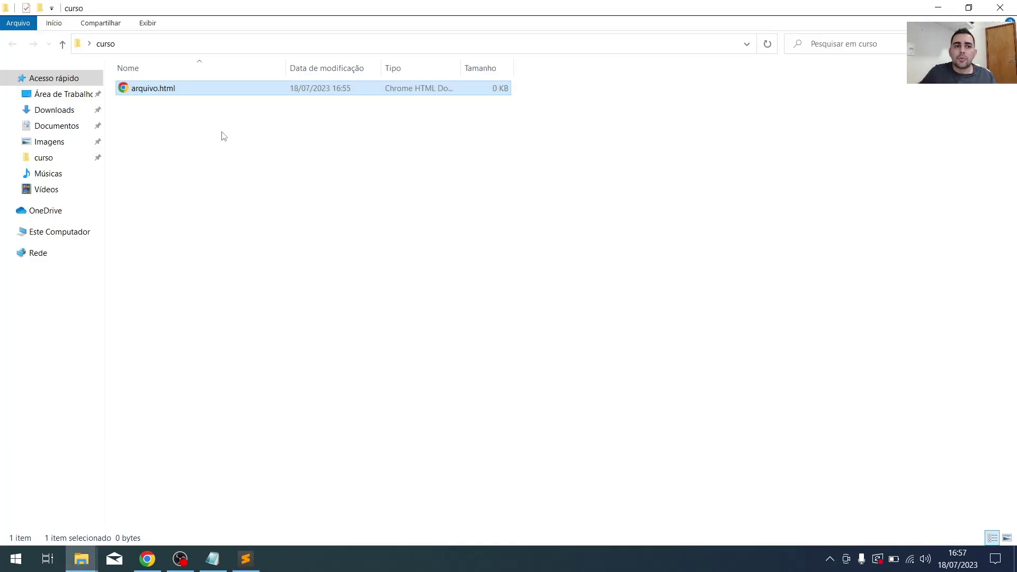
# Create a new text document in the curso folder and name it arquivo2.html, accepting the extension change
pyautogui.rightClick(222, 132)
pyautogui.moveTo(307, 299)
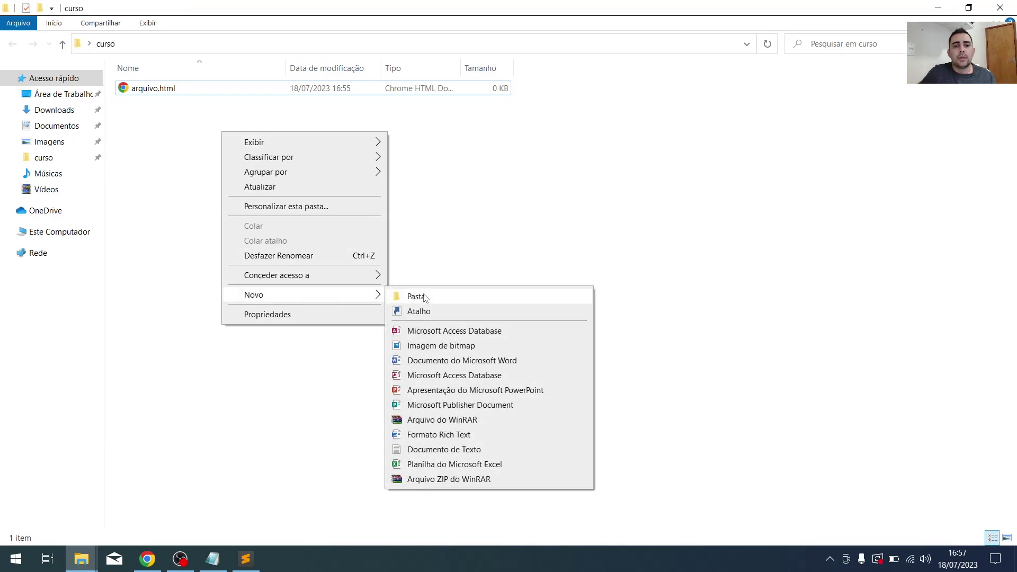
pyautogui.click(442, 449)
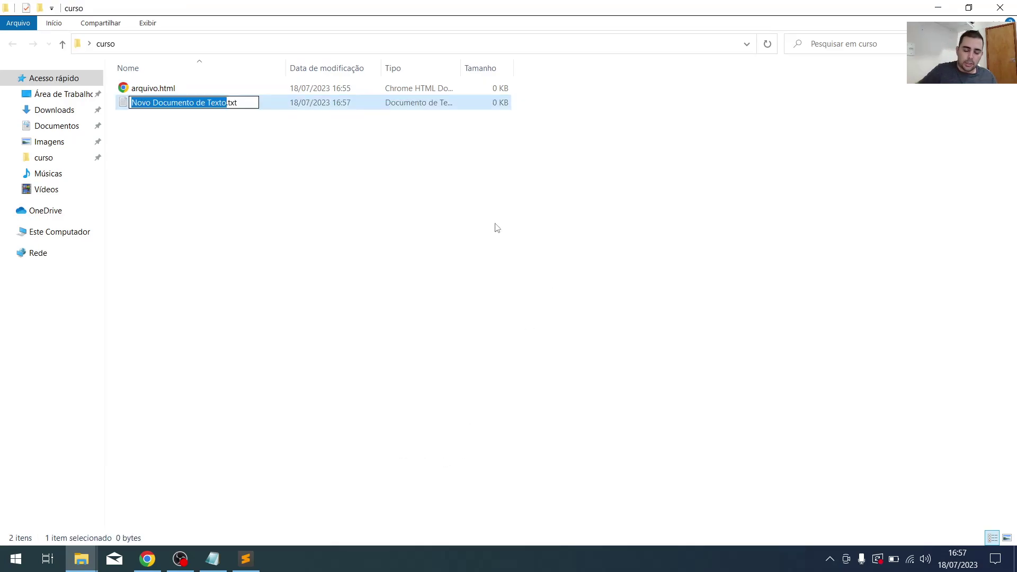
pyautogui.write('arquivo')
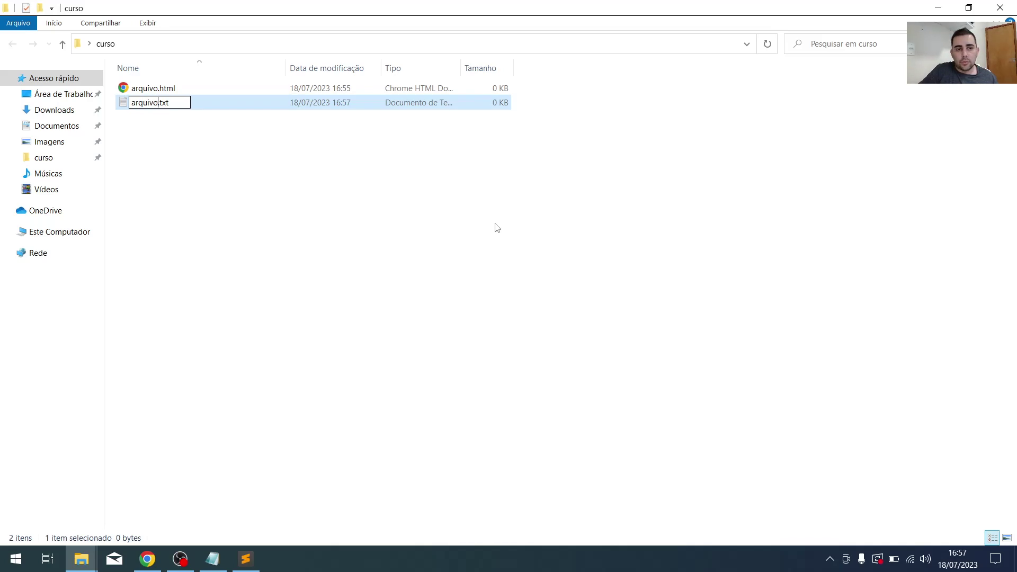
pyautogui.write('2.')
pyautogui.write('html')
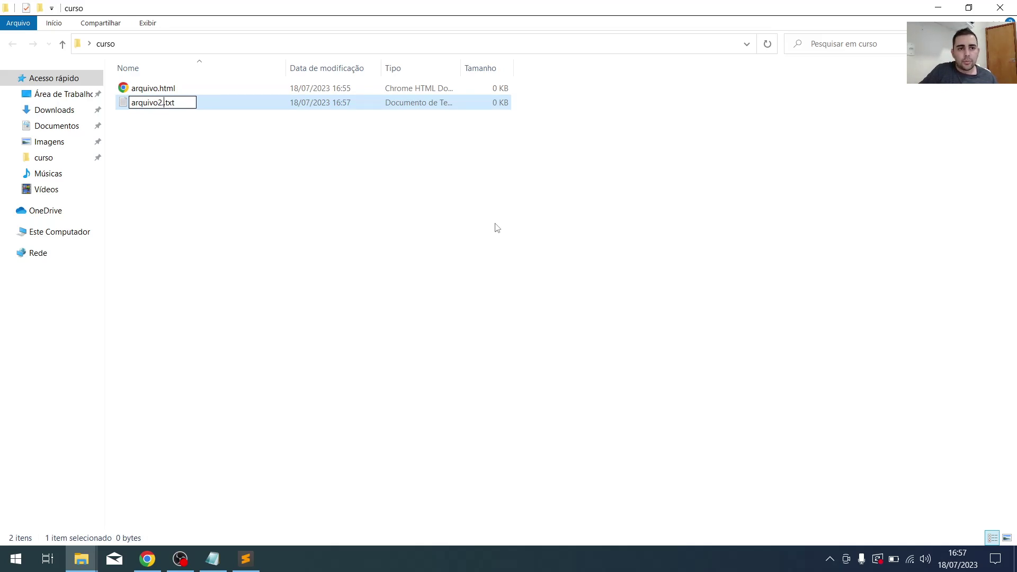
pyautogui.press('Delete')
pyautogui.press('Delete')
pyautogui.press('Delete')
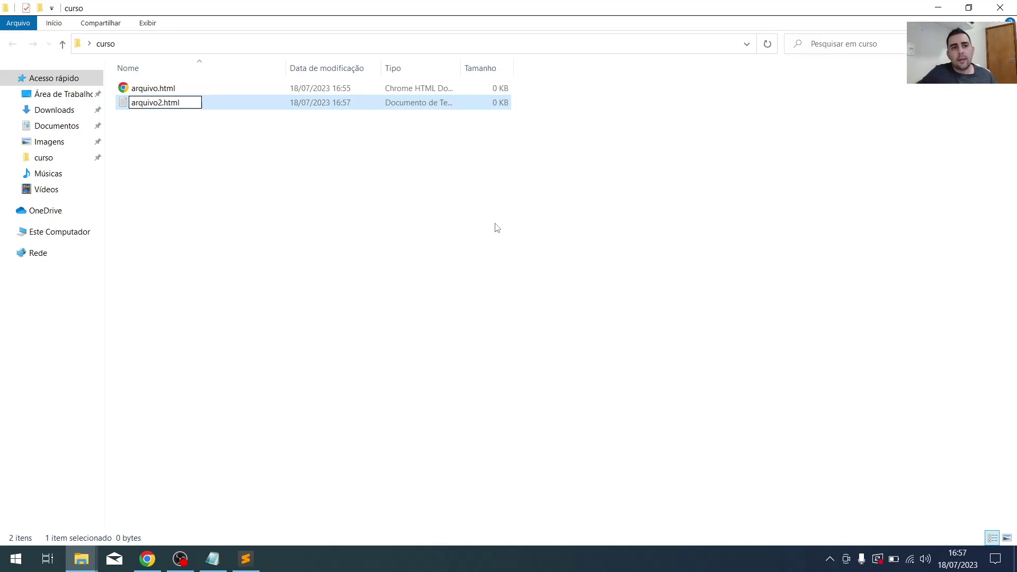
pyautogui.press('Return')
pyautogui.press('Return')
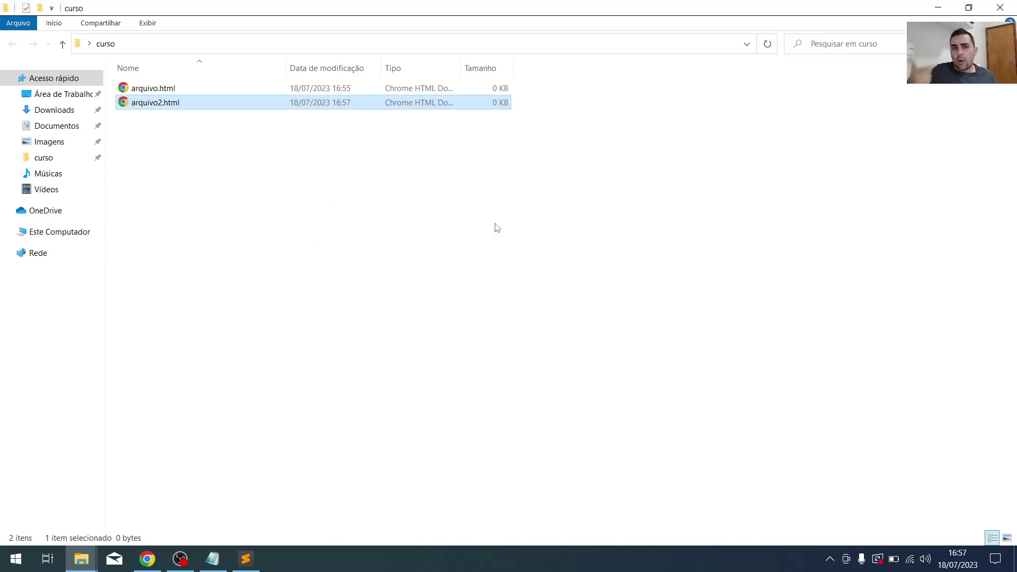
# Switch to Sublime Text and preview arquivo.html and arquivo2.html alternately from the curso project folder
pyautogui.hotkey('alt', 'Tab')
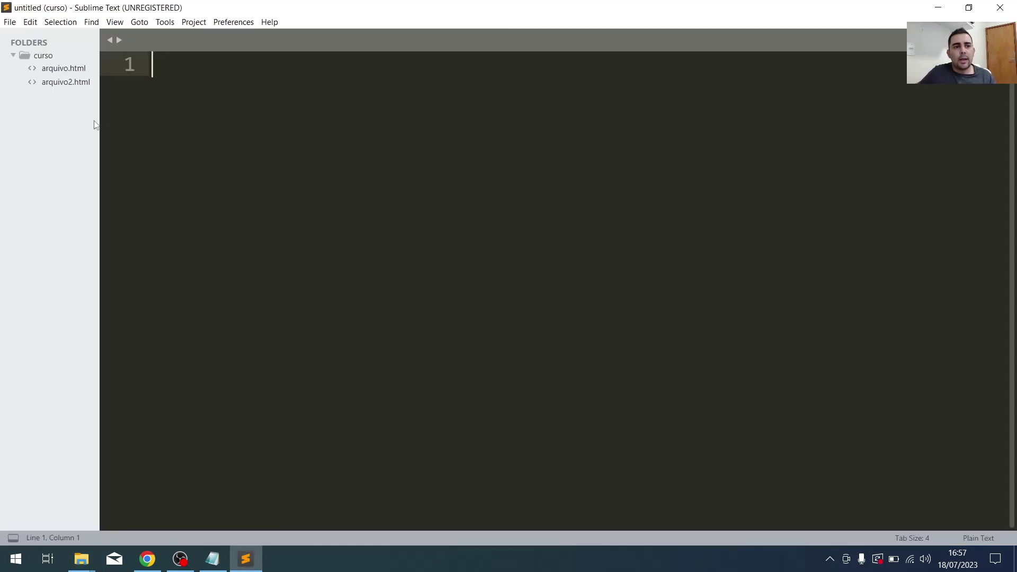
pyautogui.click(62, 68)
pyautogui.click(66, 84)
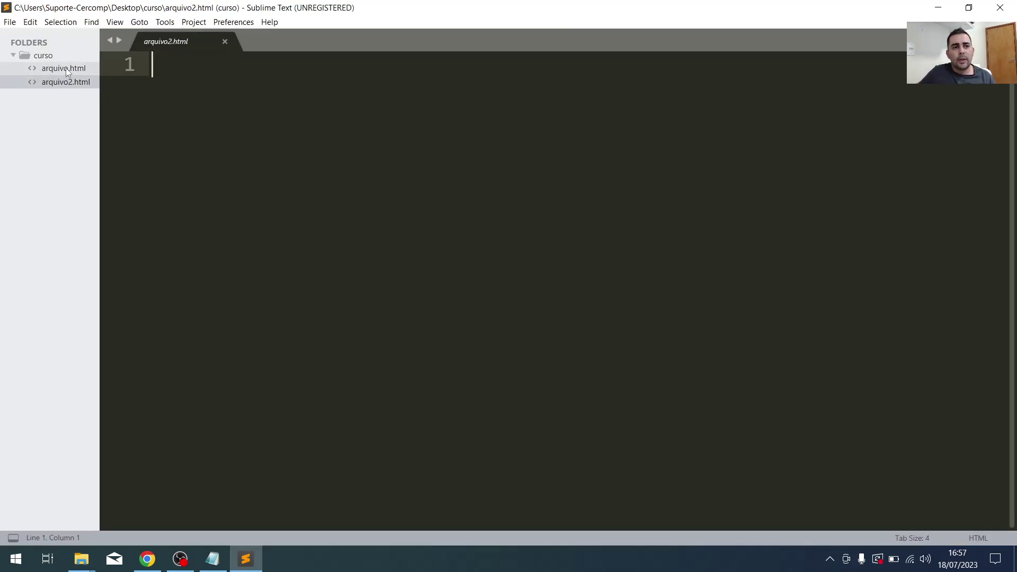
pyautogui.click(66, 71)
pyautogui.click(66, 84)
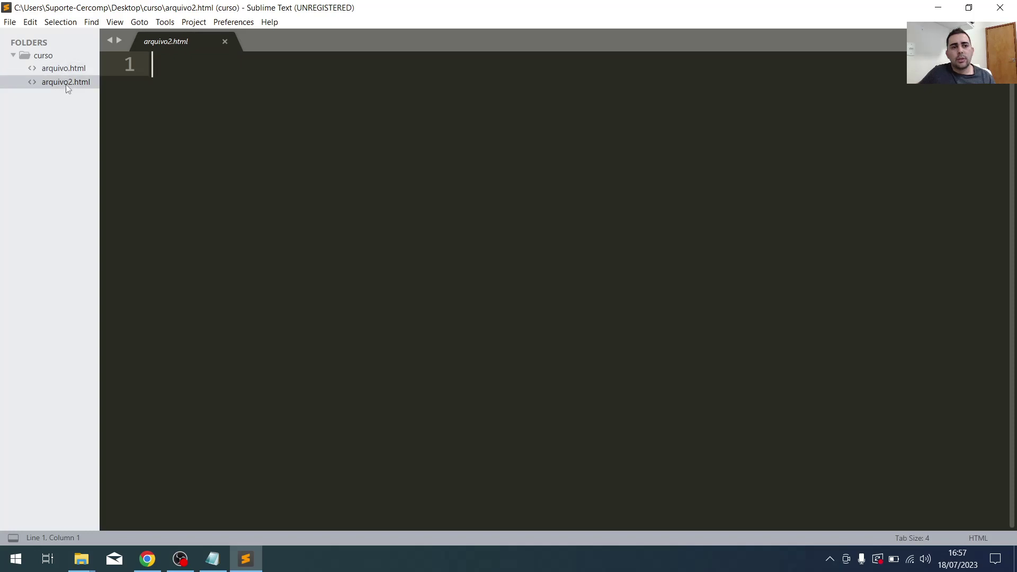
pyautogui.click(65, 71)
pyautogui.click(64, 85)
pyautogui.click(64, 71)
pyautogui.click(61, 82)
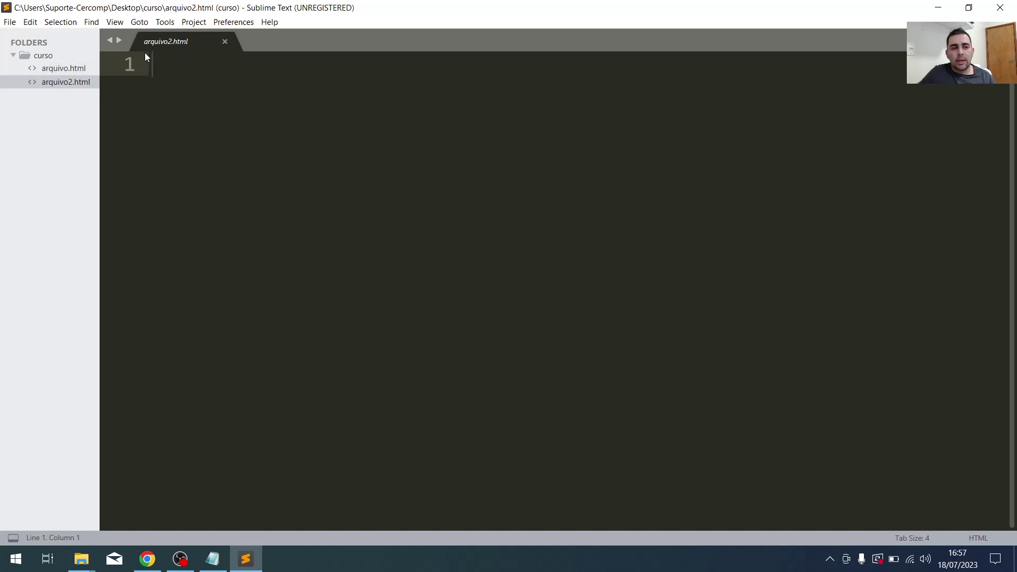
# Open arquivo.html and arquivo2.html in separate permanent tabs to switch between them, and close both files again
pyautogui.doubleClick(71, 71)
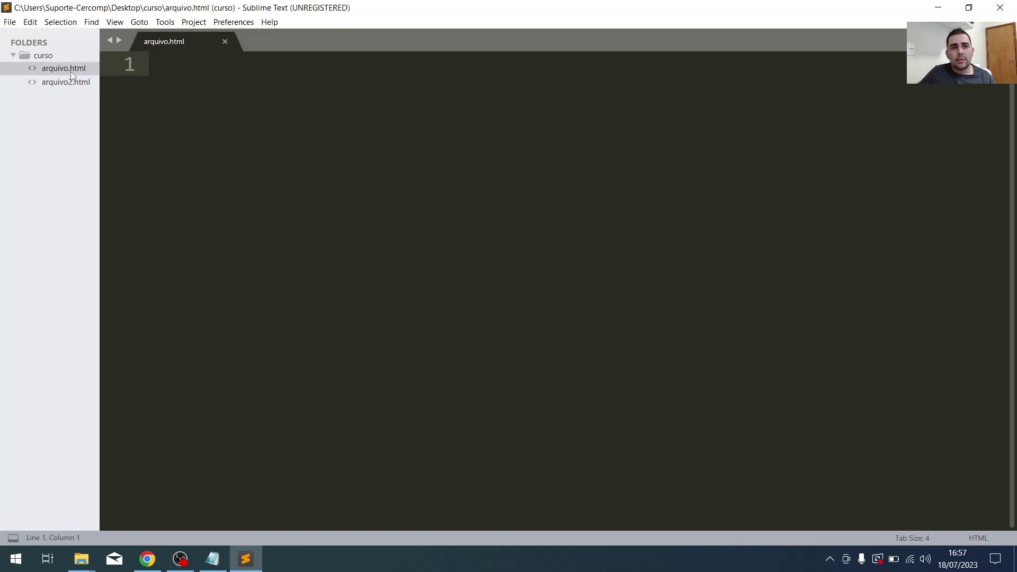
pyautogui.doubleClick(64, 82)
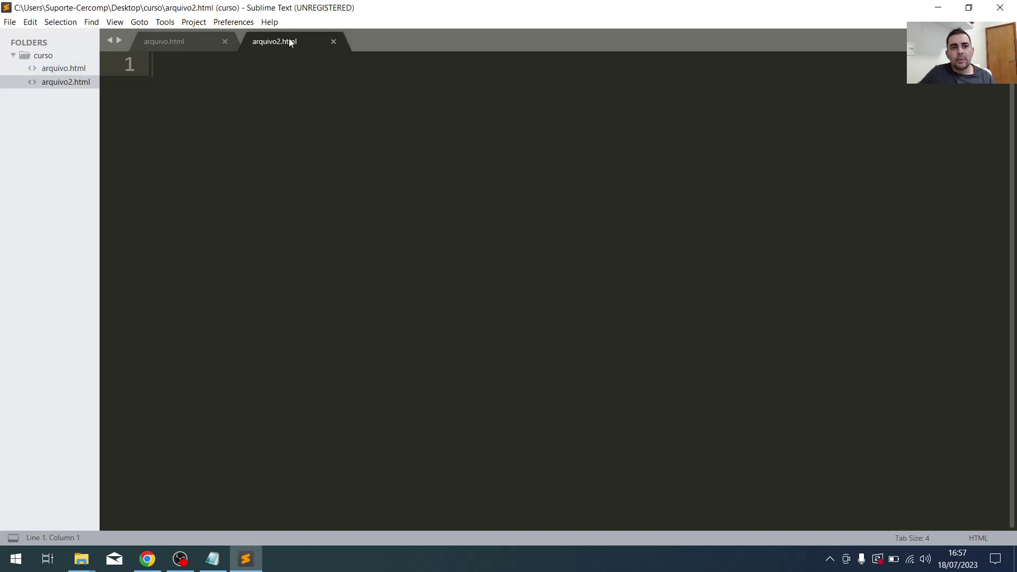
pyautogui.click(203, 41)
pyautogui.click(264, 44)
pyautogui.click(201, 45)
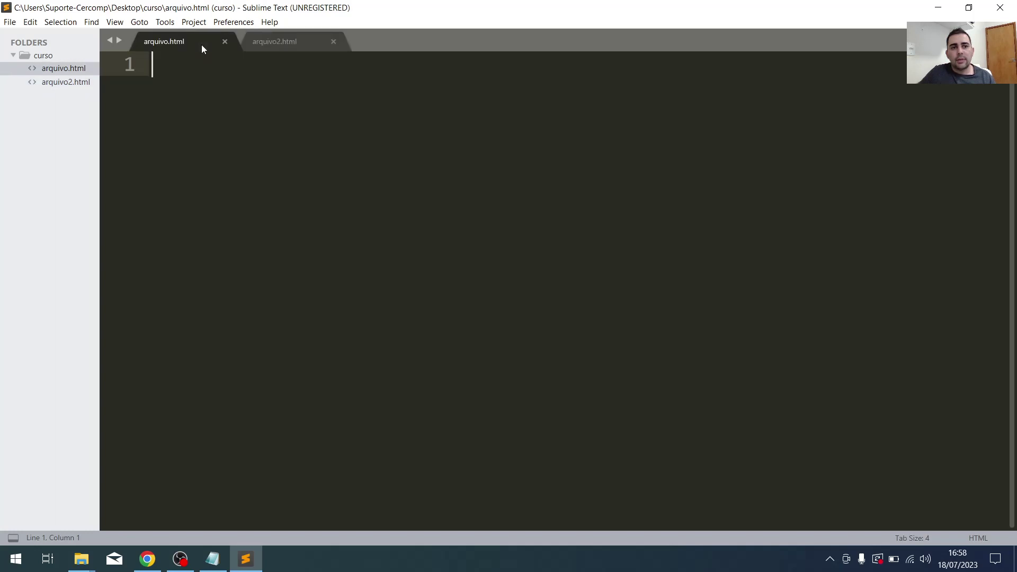
pyautogui.click(333, 41)
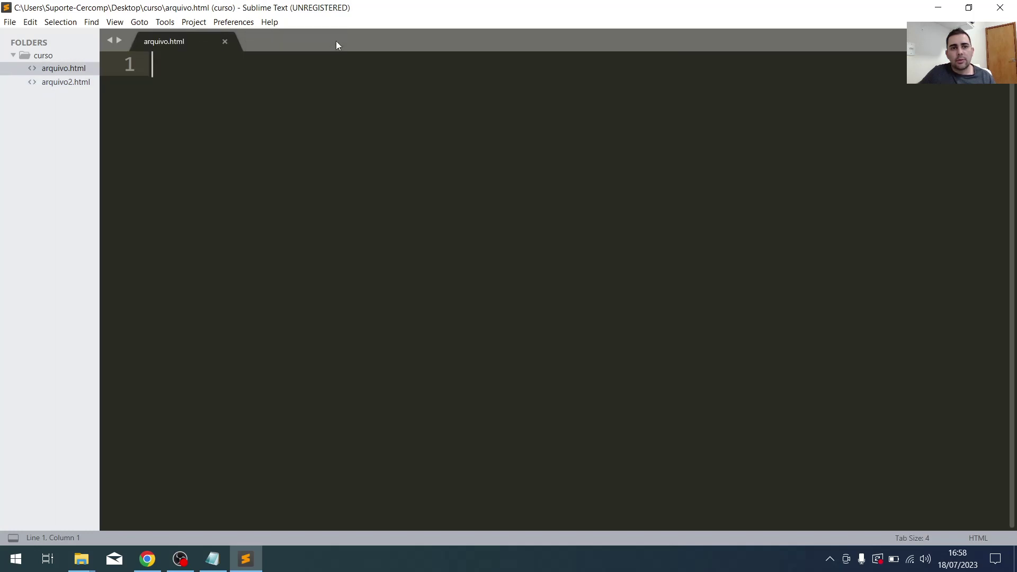
pyautogui.click(225, 42)
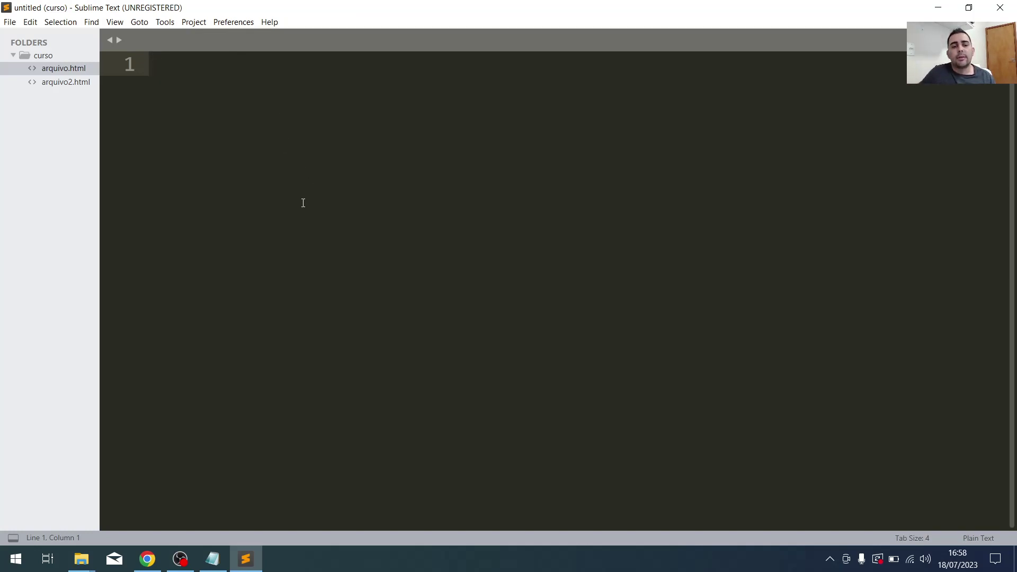
# Switch to Chrome and examine the explanation of HTML tags in section 2 of the Apostila de programação para web PDF
pyautogui.click(148, 559)
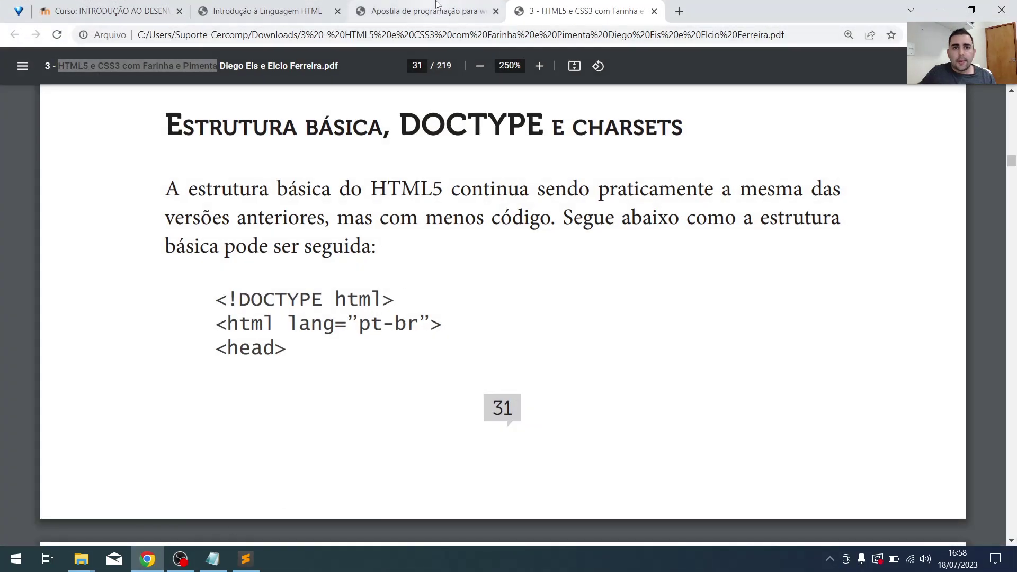
pyautogui.click(418, 9)
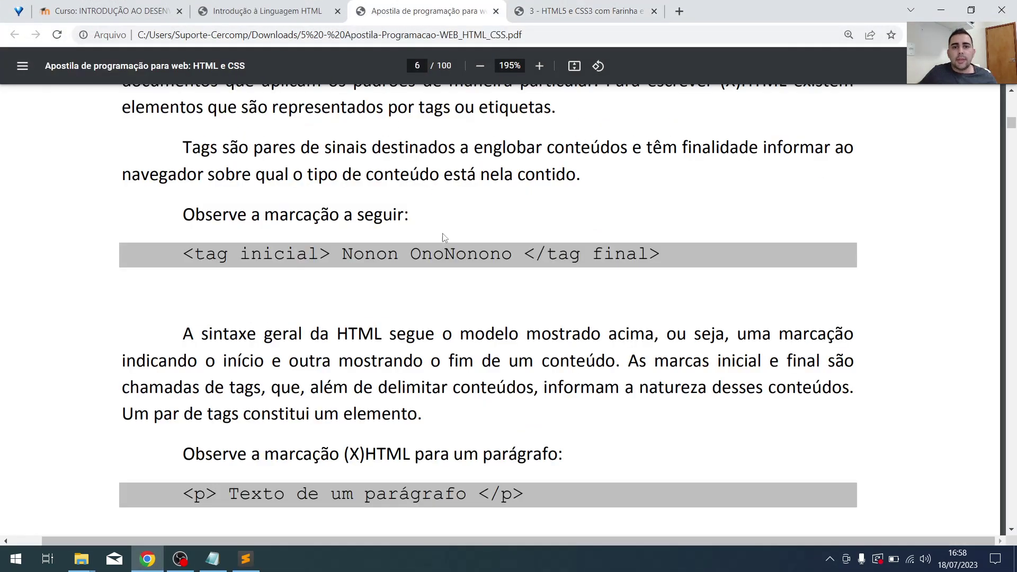
pyautogui.scroll(15, 451, 287)
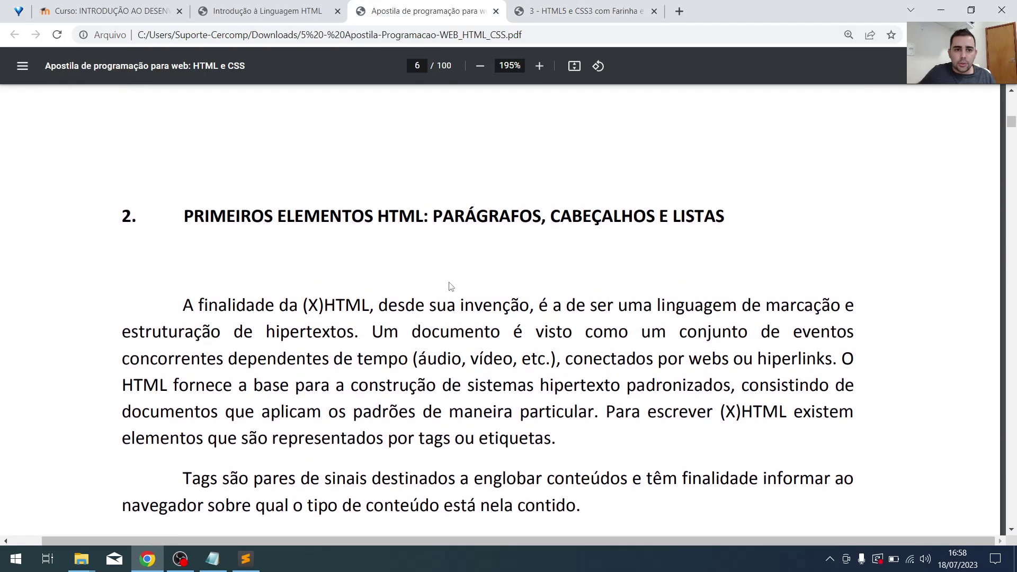
pyautogui.scroll(-10, 451, 286)
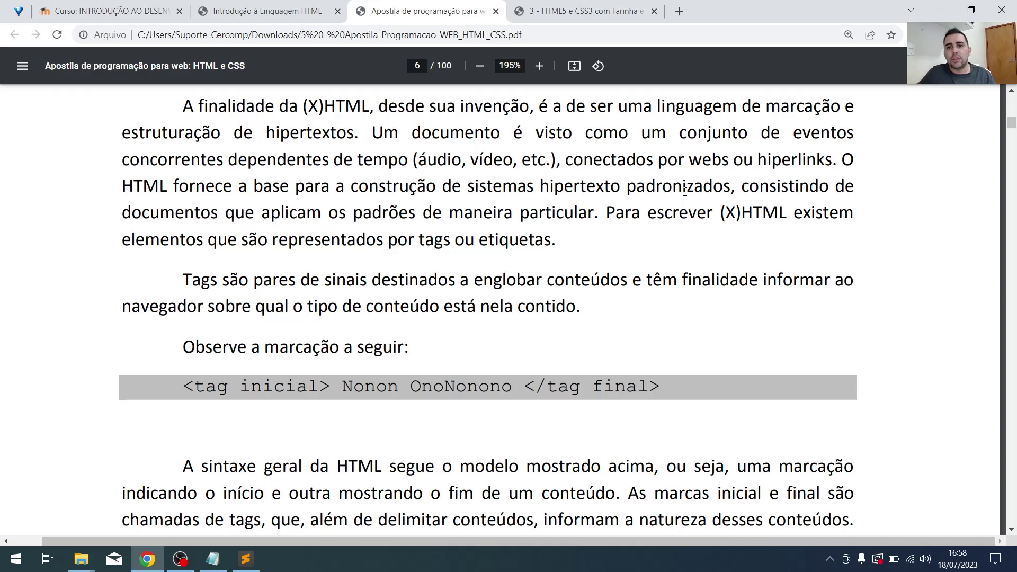
# Open translate.google.com in a new browser tab
pyautogui.click(680, 11)
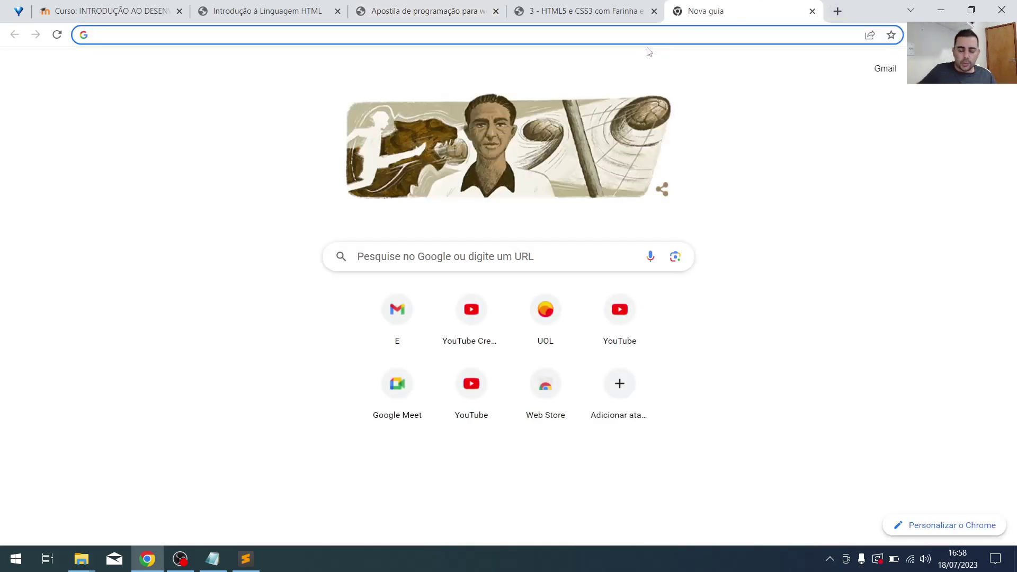
pyautogui.write('trans')
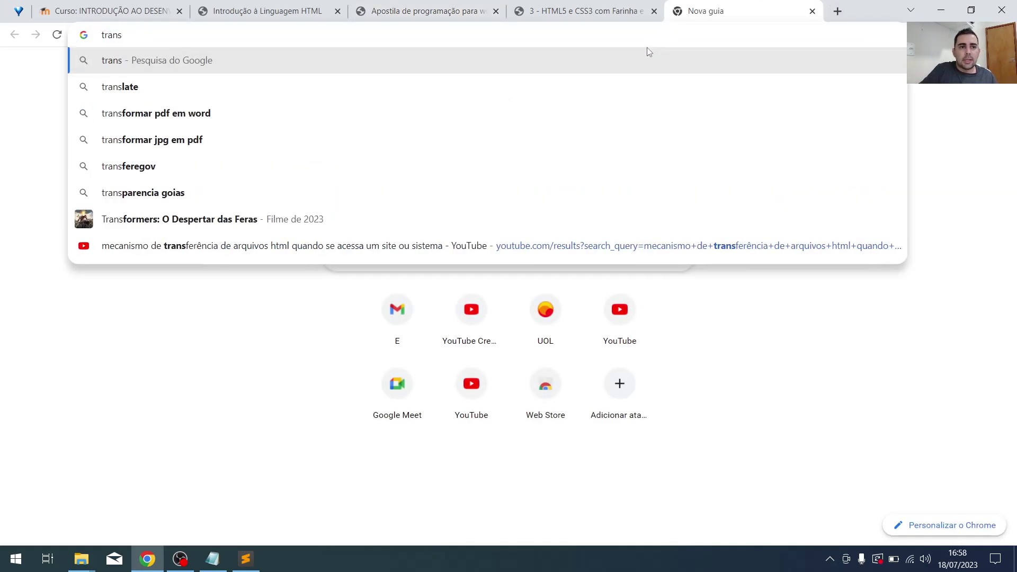
pyautogui.write('late.google.')
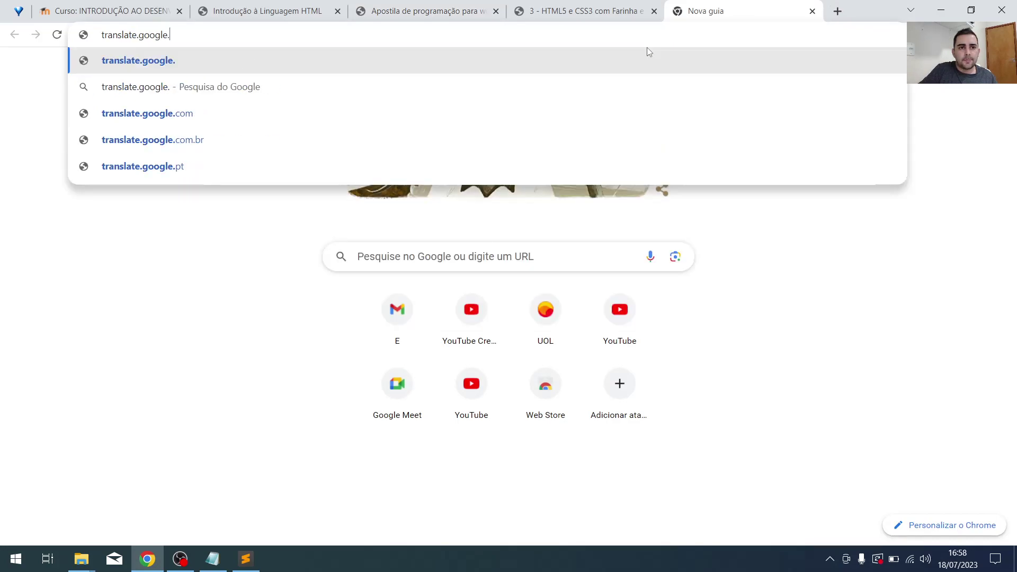
pyautogui.write('com')
pyautogui.press('Return')
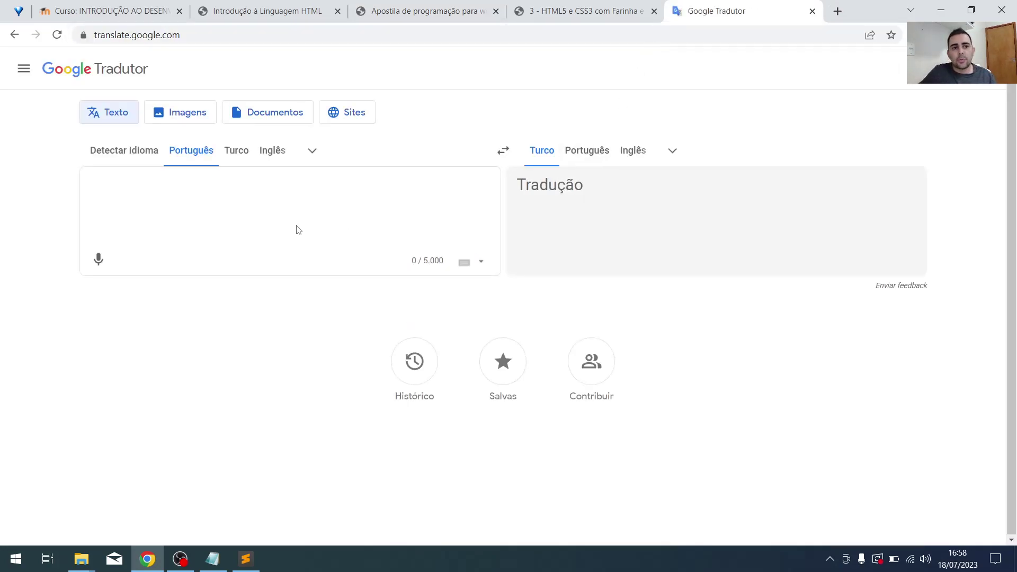
# Translate the word "tag" from English to Portuguese and highlight the source word
pyautogui.write('tag')
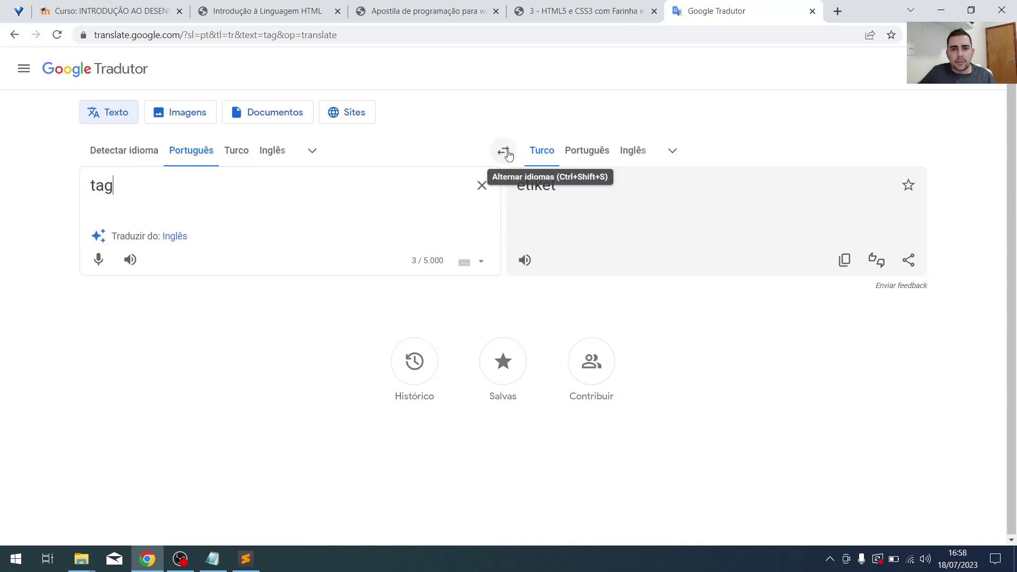
pyautogui.click(630, 150)
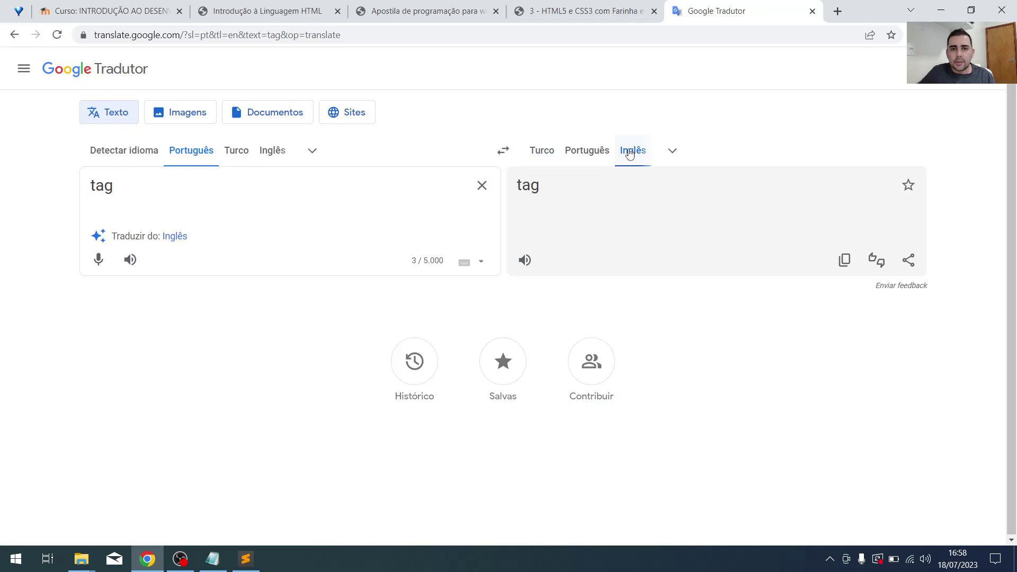
pyautogui.click(503, 153)
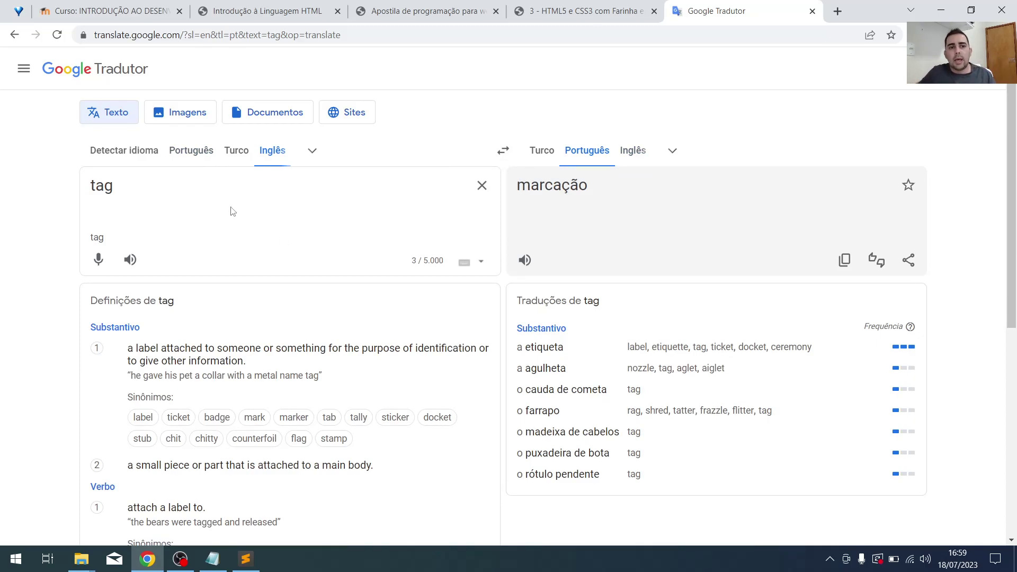
pyautogui.moveTo(124, 189); pyautogui.dragTo(85, 190)
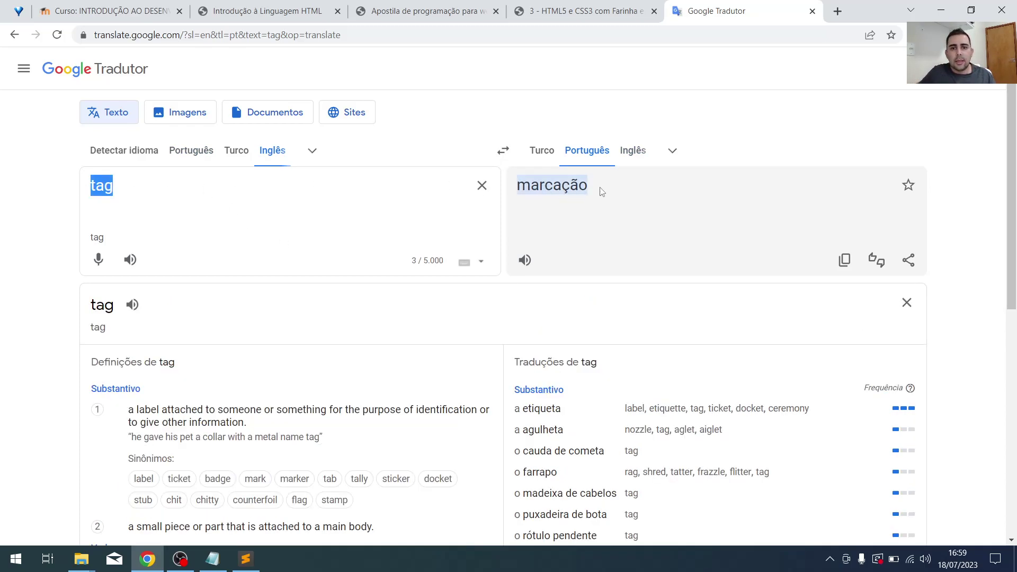